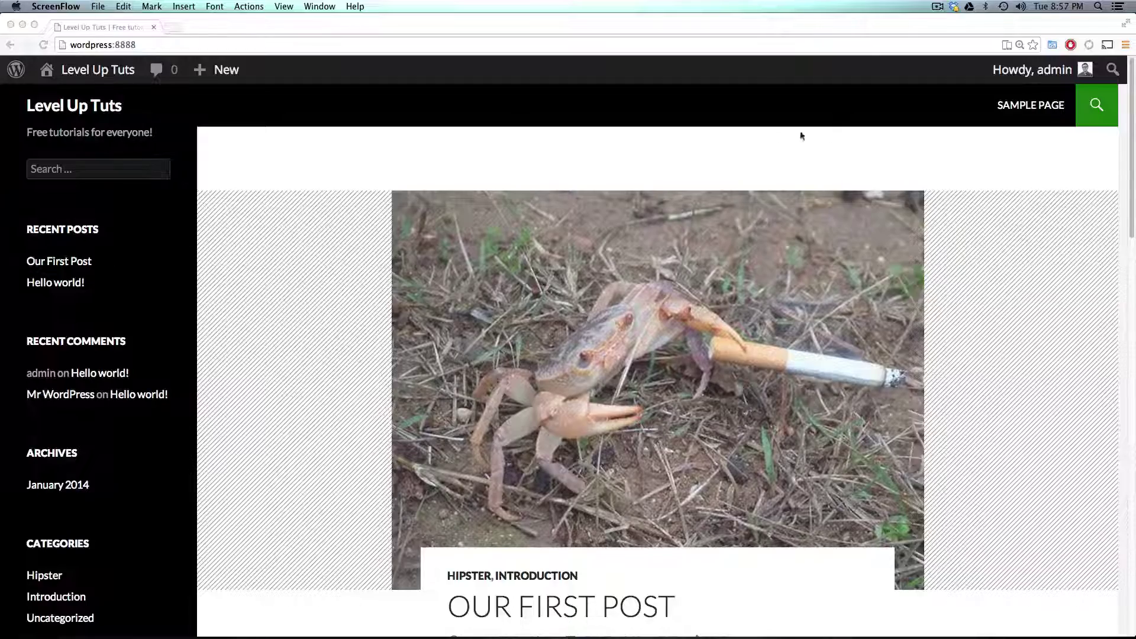
Bring Chrome forward and go to the Level Up Tuts admin Dashboard.
{"action": "left_click", "coordinate": [1040, 145]}
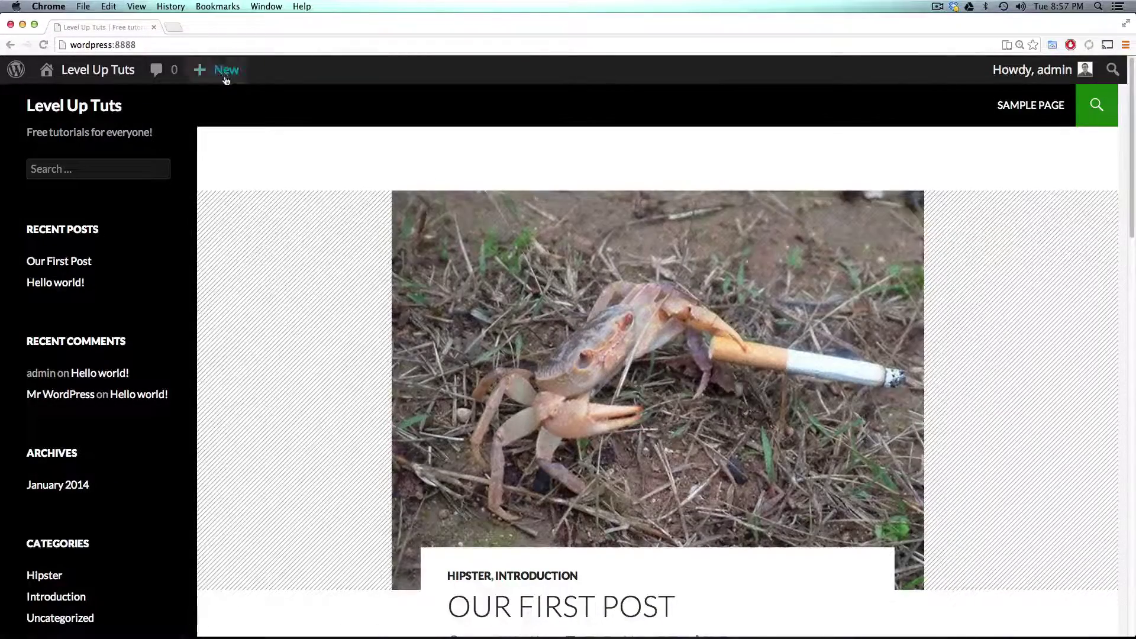
{"action": "mouse_move", "coordinate": [224, 74]}
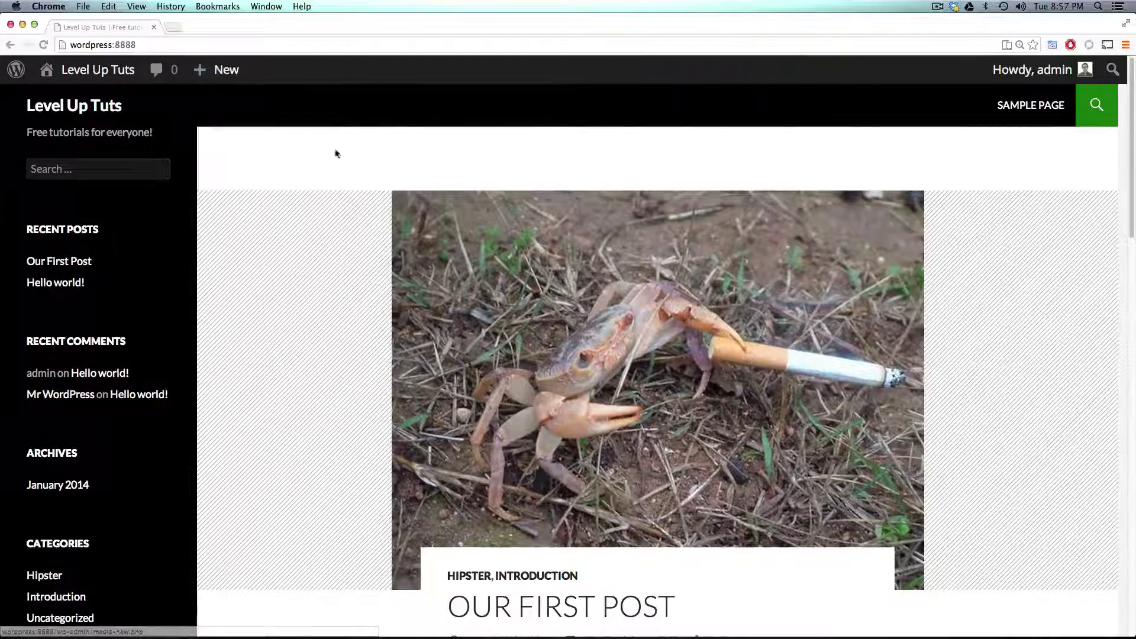
{"action": "left_click", "coordinate": [100, 76]}
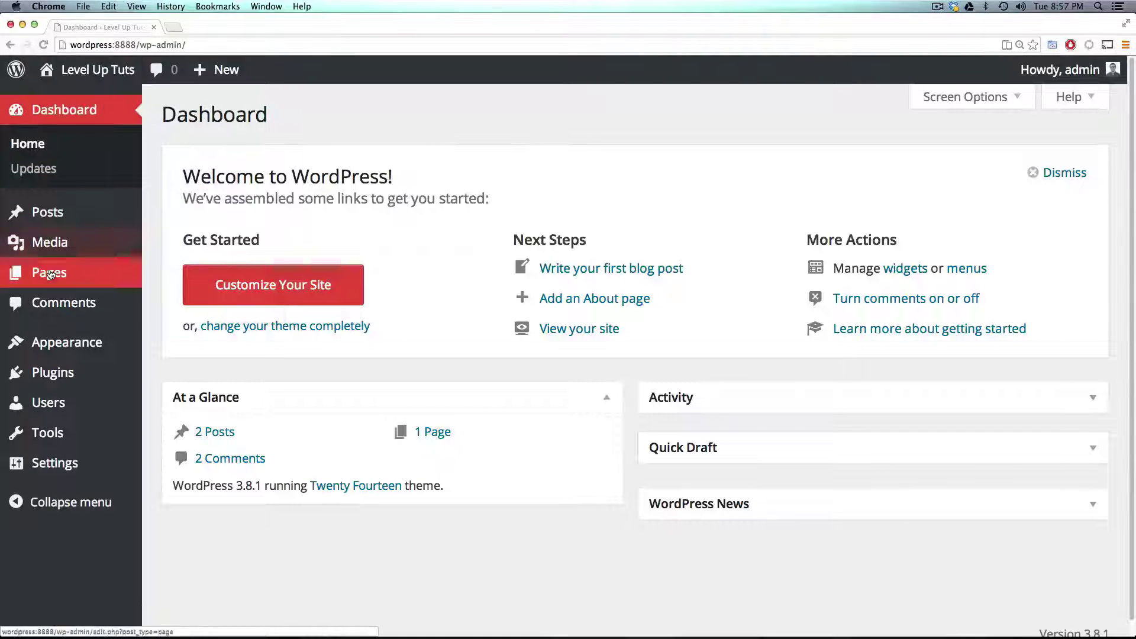
Start a new page titled 'About Us'.
{"action": "mouse_move", "coordinate": [50, 274]}
{"action": "left_click", "coordinate": [163, 299]}
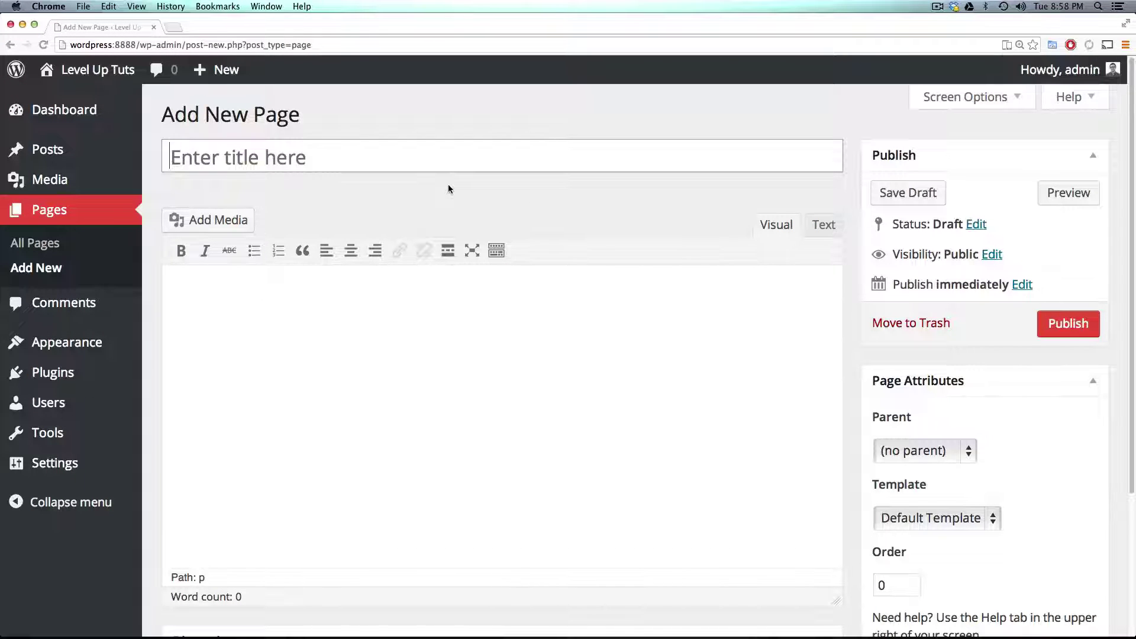
{"action": "type", "text": "A"}
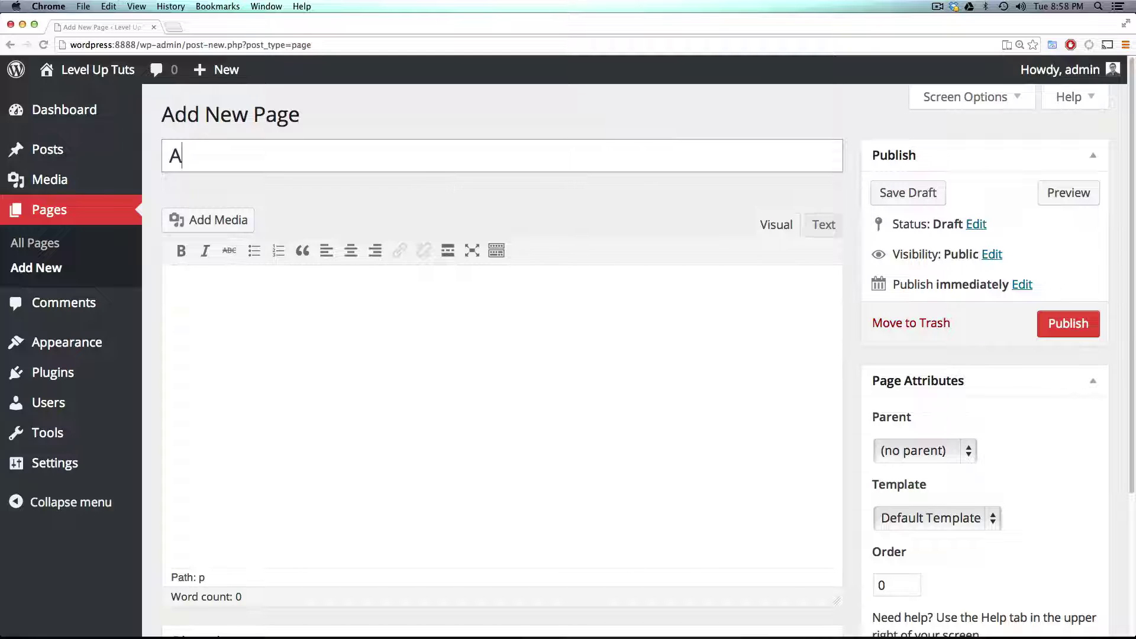
{"action": "type", "text": "bout US"}
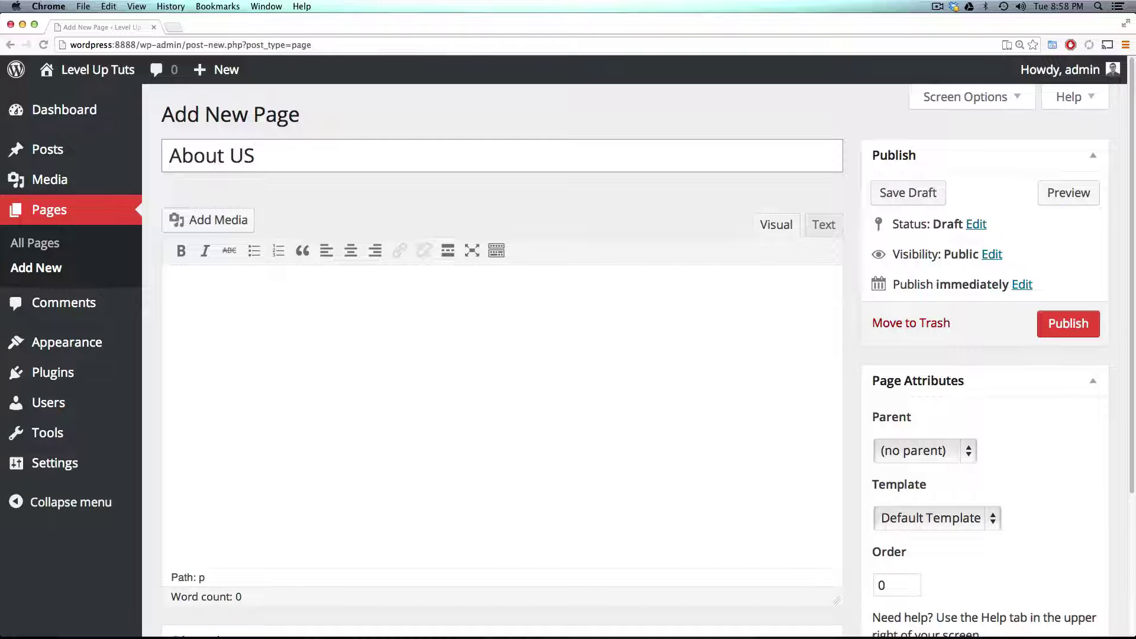
{"action": "key", "text": "BackSpace"}
{"action": "type", "text": "s"}
Paste the Selvage filler paragraph from the clipboard history into the page body.
{"action": "left_click", "coordinate": [473, 305]}
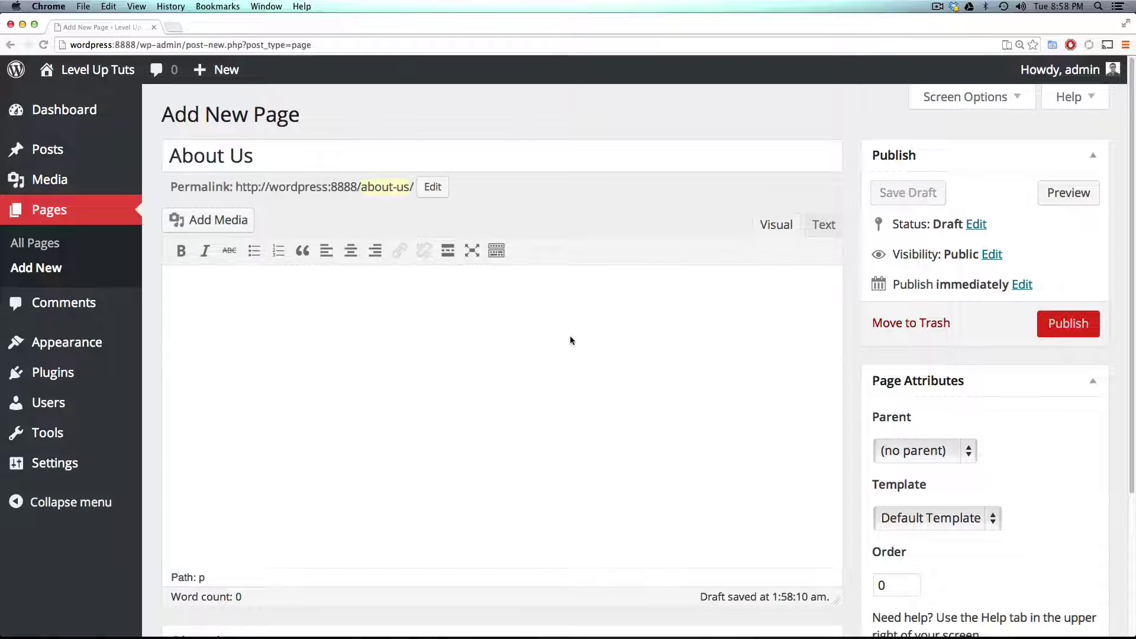
{"action": "key", "text": "super+shift+v"}
{"action": "mouse_move", "coordinate": [628, 336]}
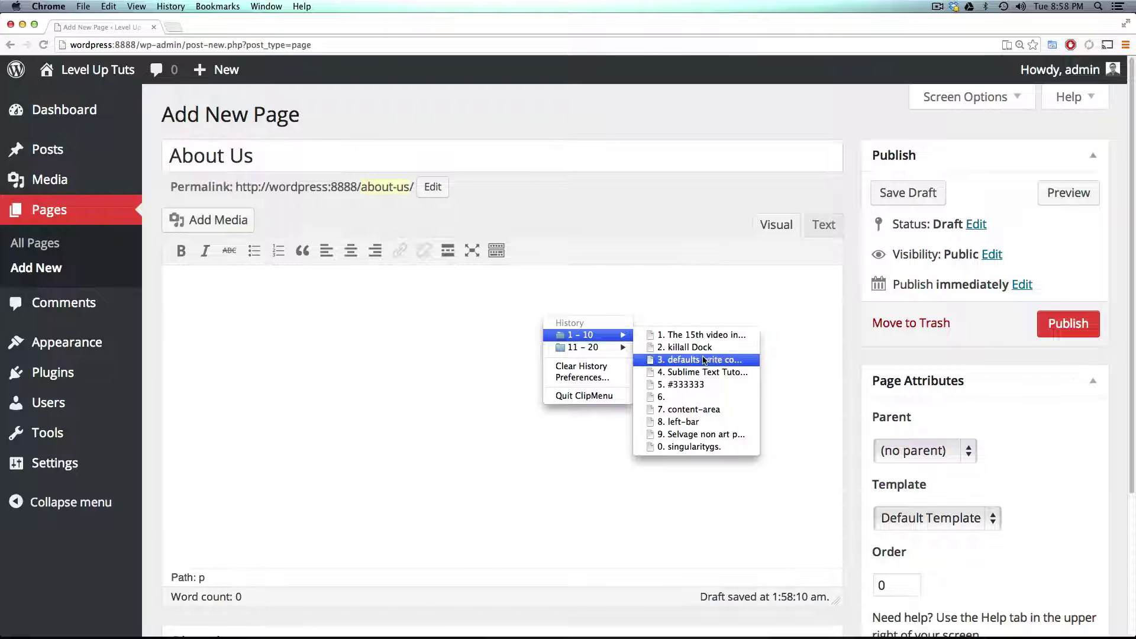
{"action": "left_click", "coordinate": [701, 436]}
{"action": "left_click", "coordinate": [629, 372]}
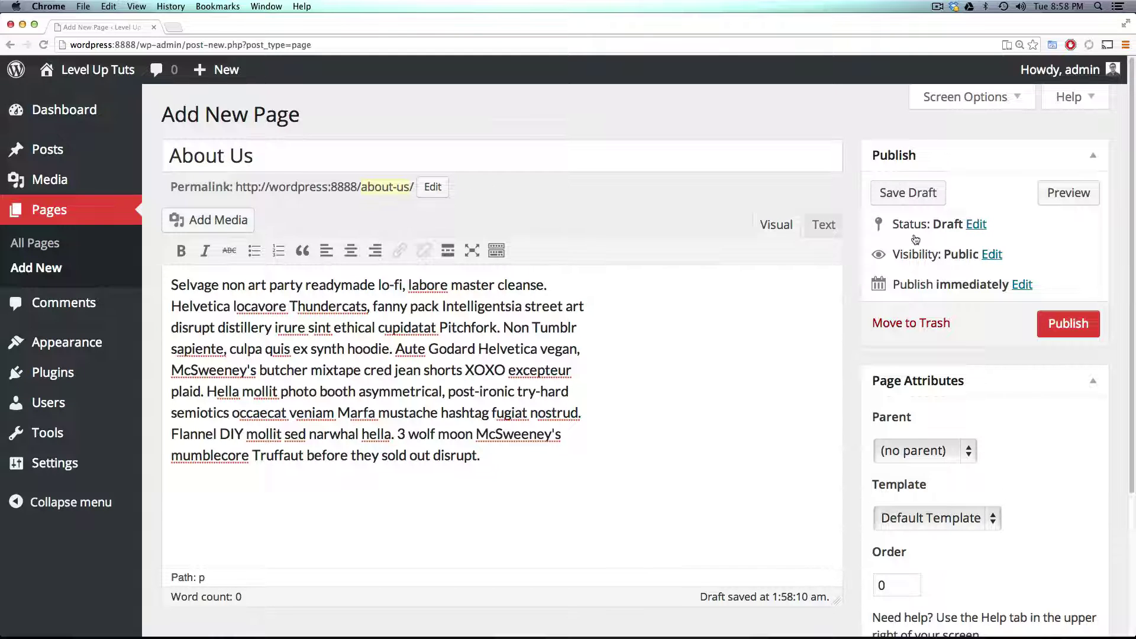
{"action": "scroll", "coordinate": [916, 242], "scroll_direction": "down", "scroll_amount": 2}
Keep the About Us page with no parent and set its order to 1.
{"action": "scroll", "coordinate": [916, 244], "scroll_direction": "down", "scroll_amount": 5}
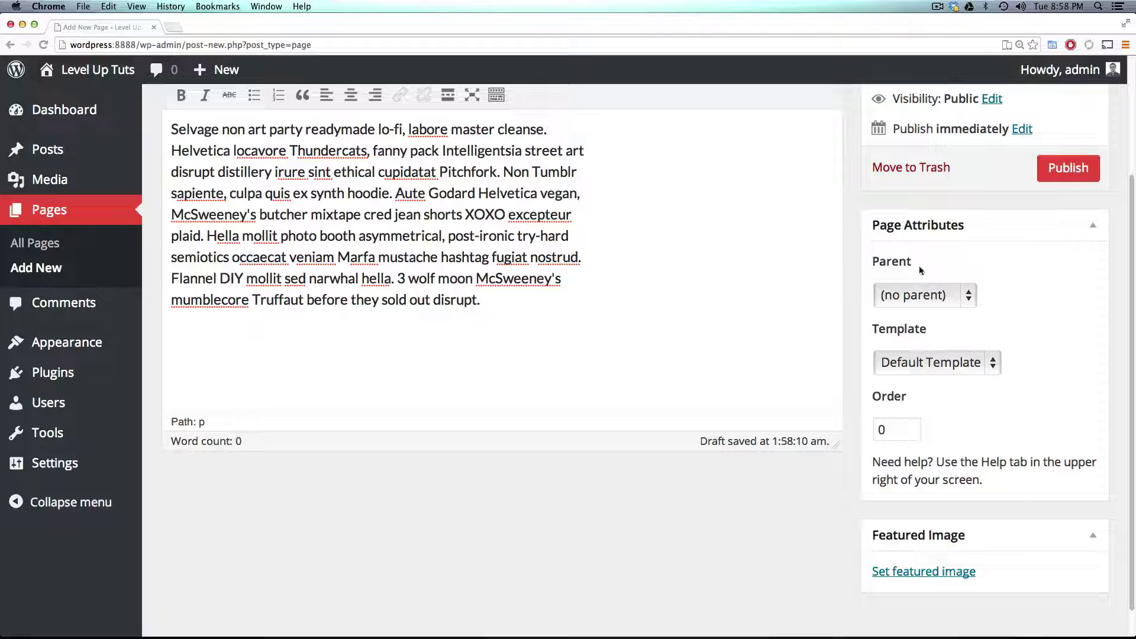
{"action": "left_click_drag", "start_coordinate": [923, 272], "coordinate": [881, 262]}
{"action": "left_click_drag", "start_coordinate": [916, 331], "coordinate": [880, 333]}
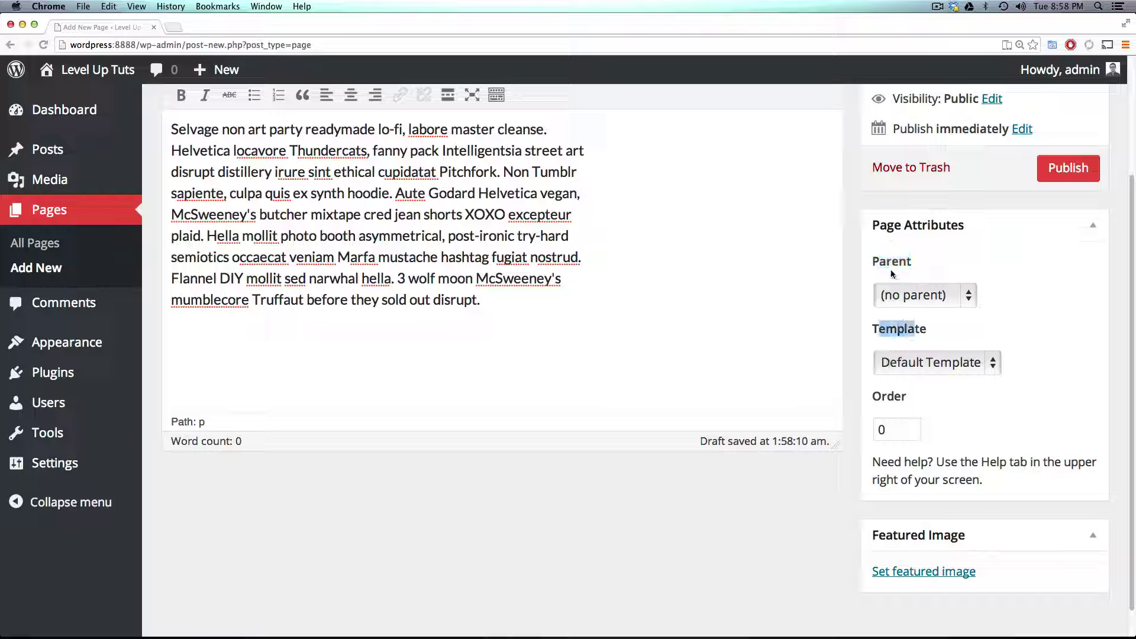
{"action": "left_click_drag", "start_coordinate": [875, 263], "coordinate": [911, 263]}
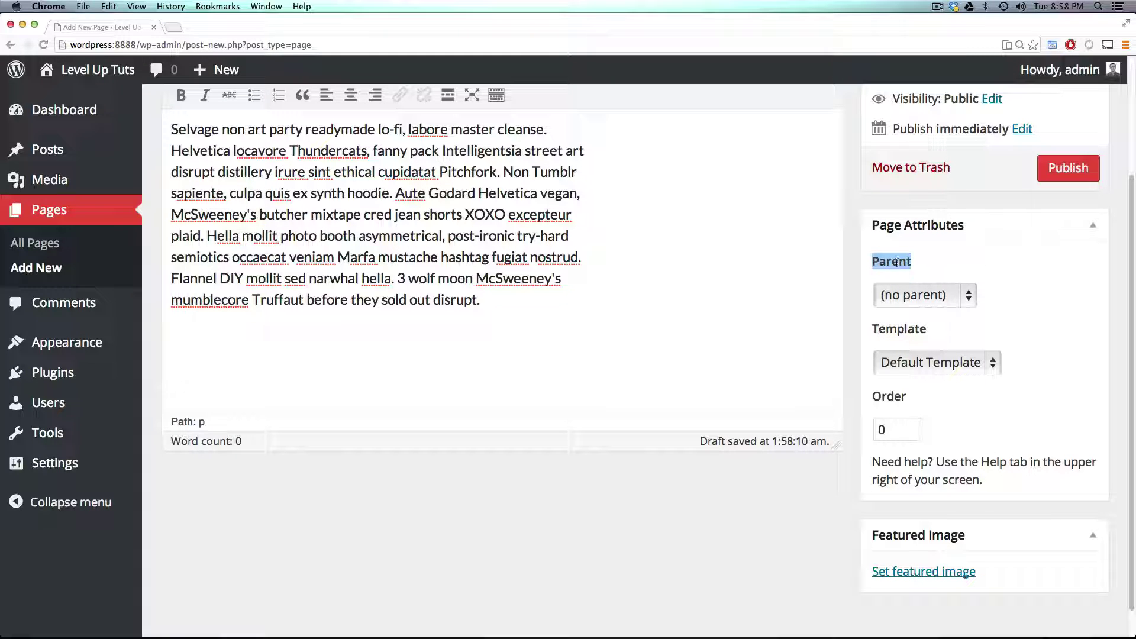
{"action": "left_click", "coordinate": [913, 298]}
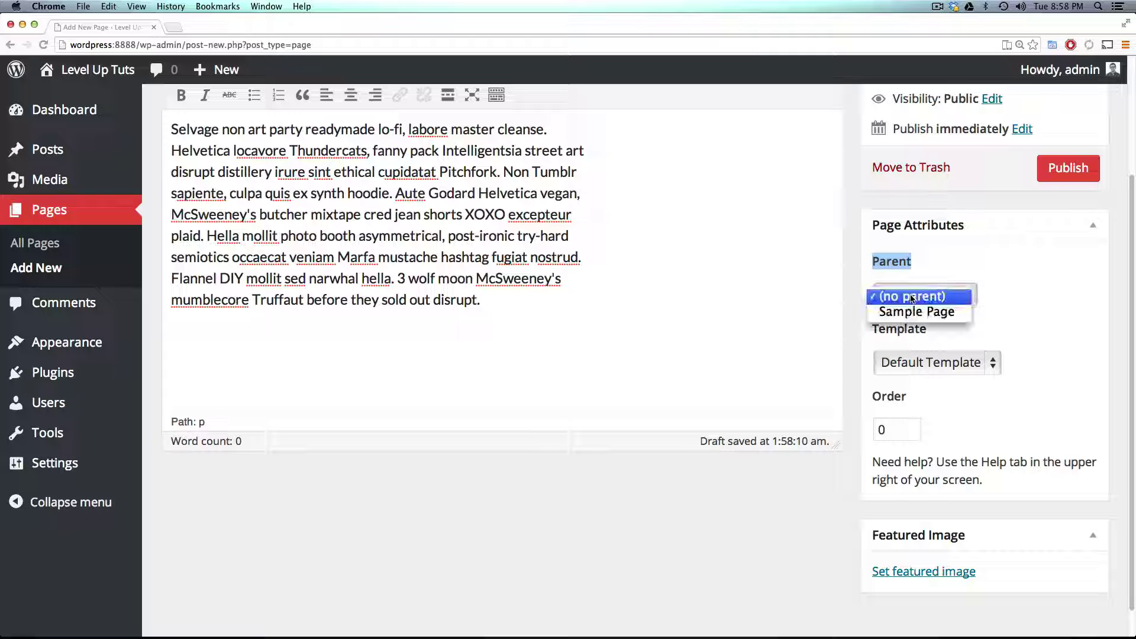
{"action": "left_click", "coordinate": [1013, 304]}
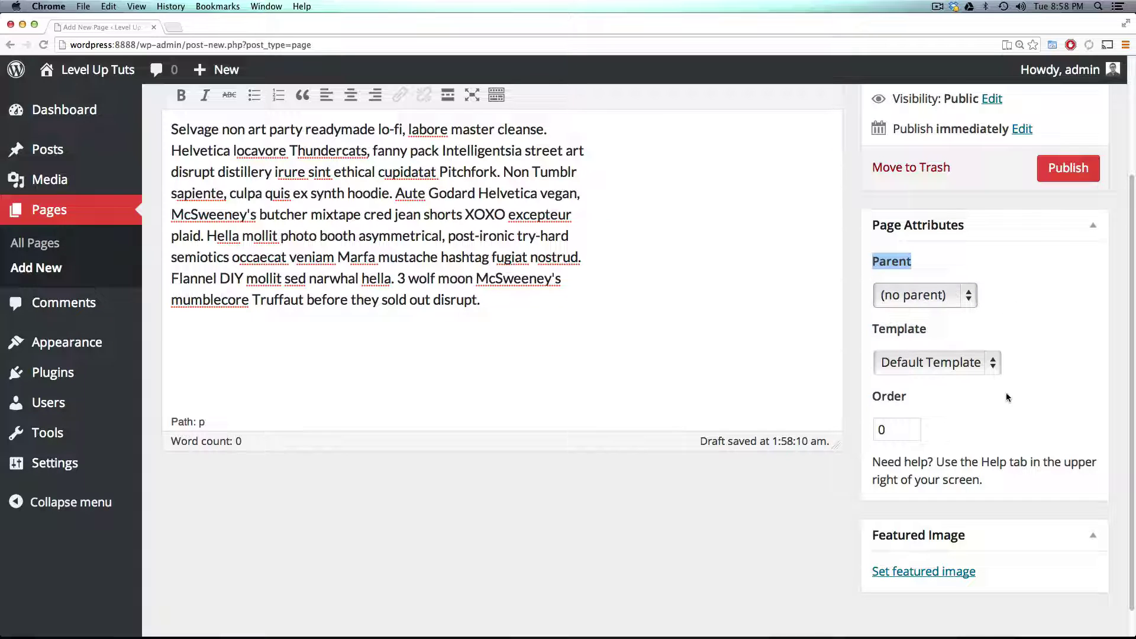
{"action": "left_click_drag", "start_coordinate": [895, 430], "coordinate": [875, 428]}
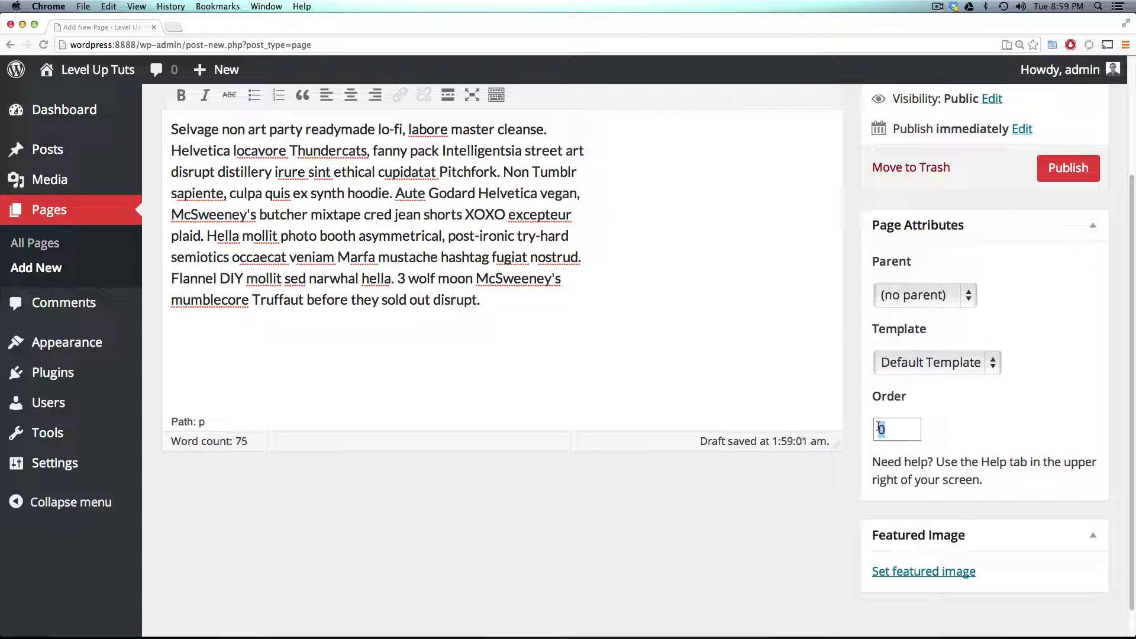
{"action": "type", "text": "1"}
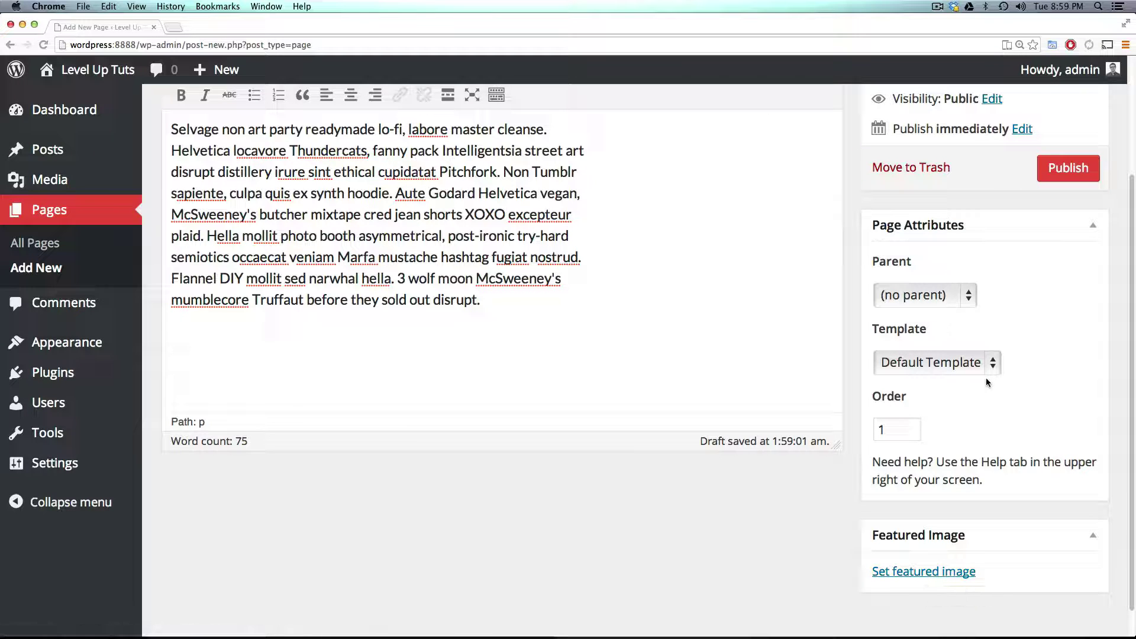
Keep Default Template as the page template.
{"action": "left_click", "coordinate": [977, 363]}
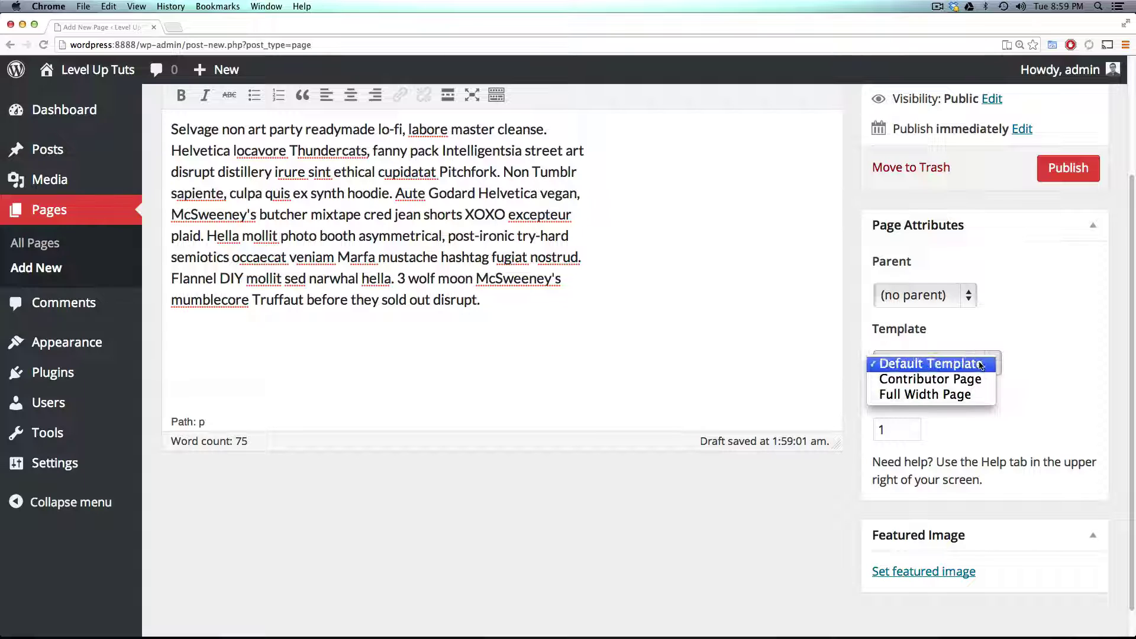
{"action": "left_click", "coordinate": [978, 364]}
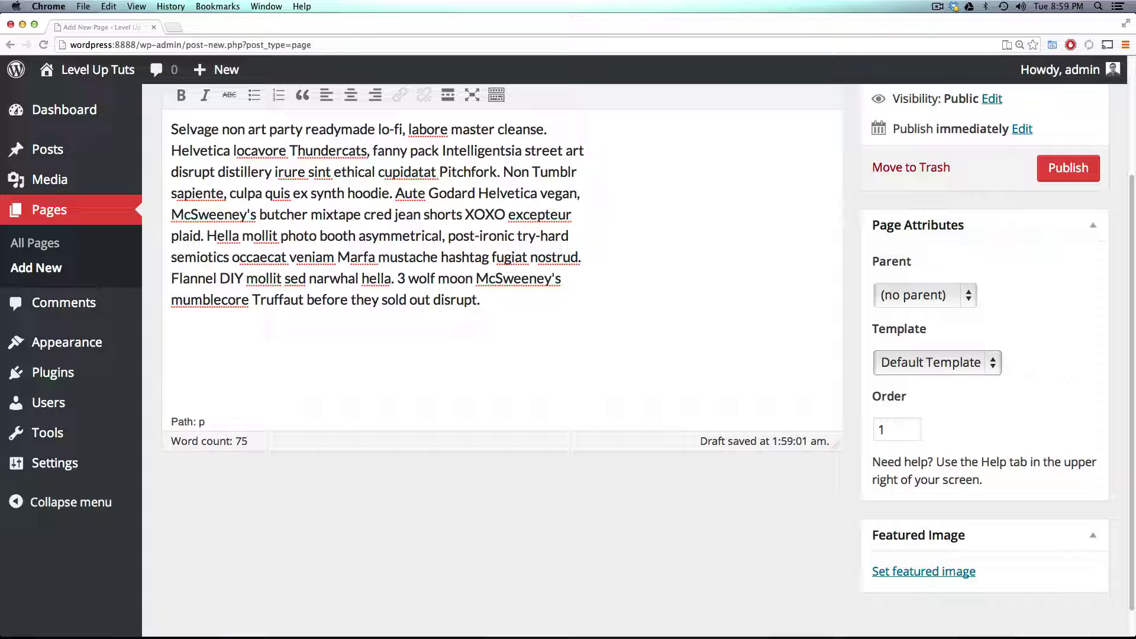
{"action": "left_click", "coordinate": [932, 360]}
{"action": "left_click", "coordinate": [934, 363]}
{"action": "scroll", "coordinate": [900, 199], "scroll_direction": "up", "scroll_amount": 5}
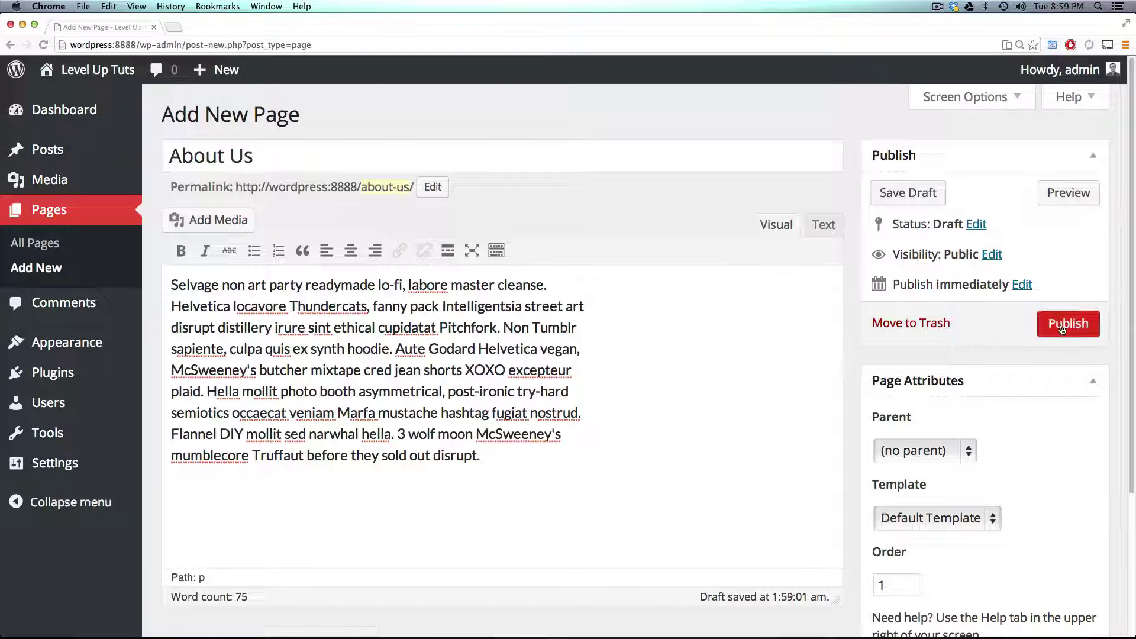
Publish the About Us page and view it on the live site.
{"action": "left_click", "coordinate": [1062, 325]}
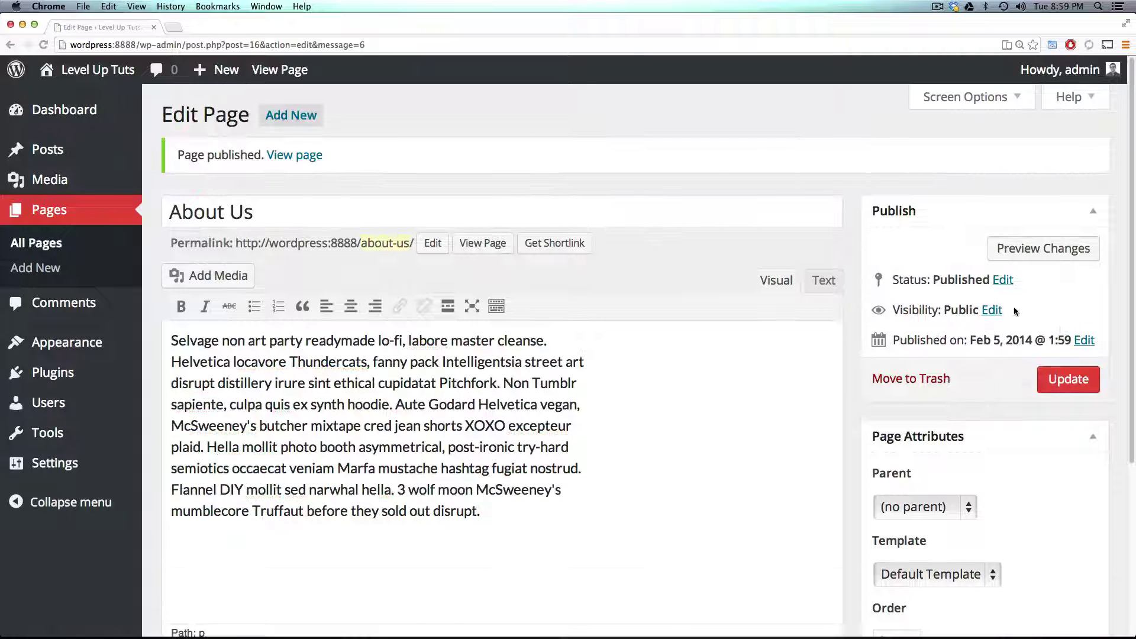
{"action": "left_click", "coordinate": [288, 156]}
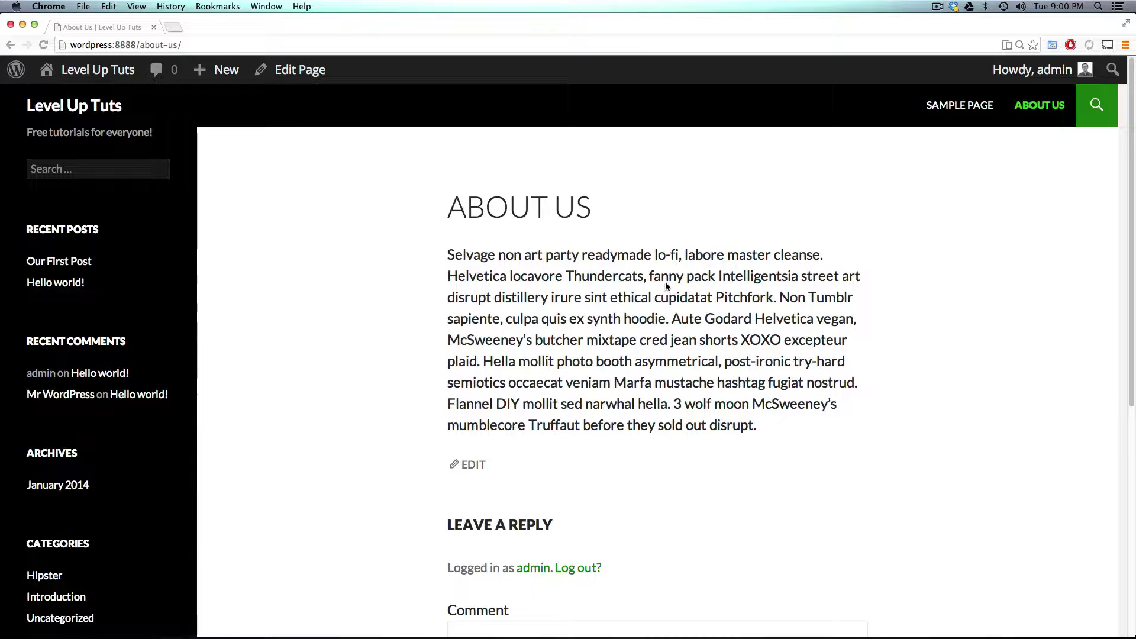
{"action": "left_click_drag", "start_coordinate": [657, 208], "coordinate": [467, 208]}
{"action": "left_click", "coordinate": [590, 228]}
{"action": "left_click_drag", "start_coordinate": [595, 299], "coordinate": [724, 425]}
{"action": "left_click", "coordinate": [730, 408]}
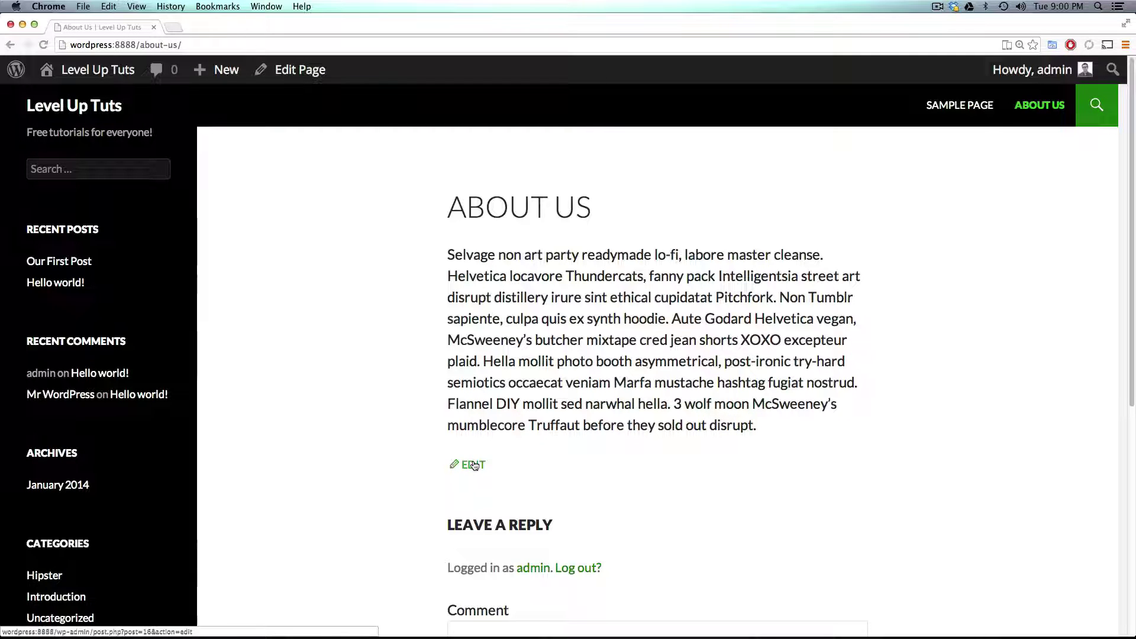
Review the live About Us page, including its reply box, then open it for editing.
{"action": "scroll", "coordinate": [500, 490], "scroll_direction": "down", "scroll_amount": 6}
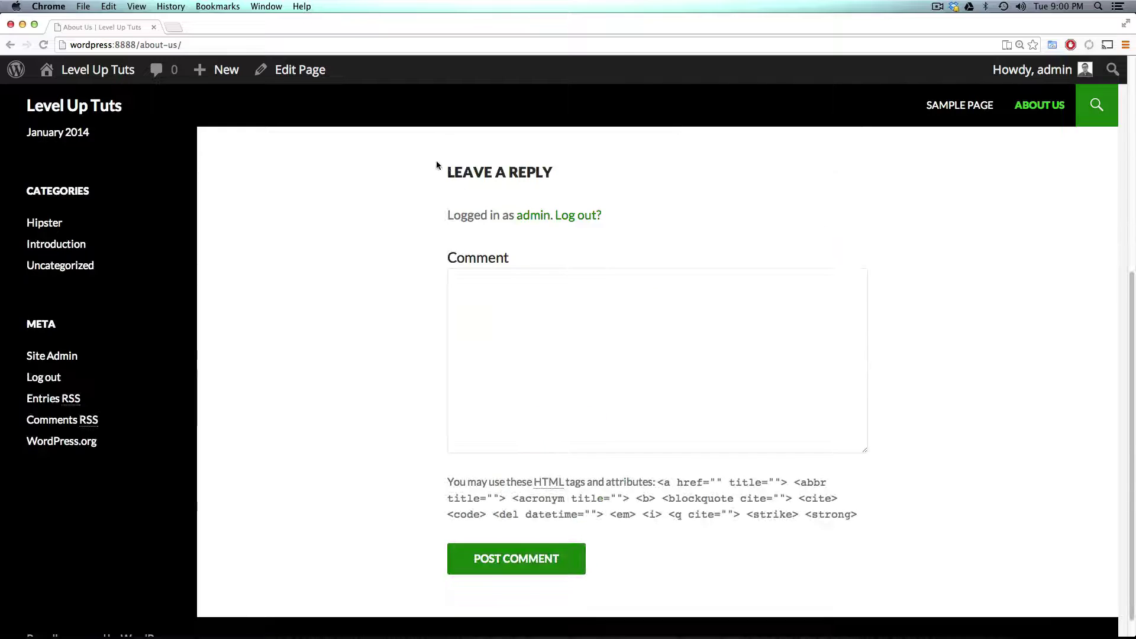
{"action": "left_click", "coordinate": [594, 346]}
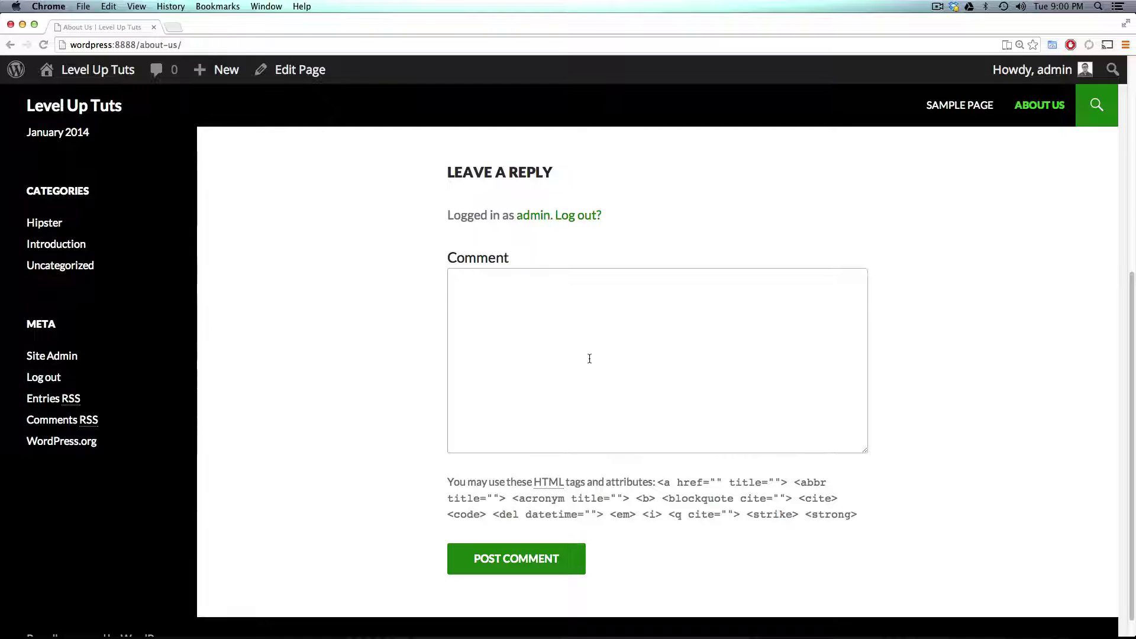
{"action": "scroll", "coordinate": [590, 358], "scroll_direction": "up", "scroll_amount": 1}
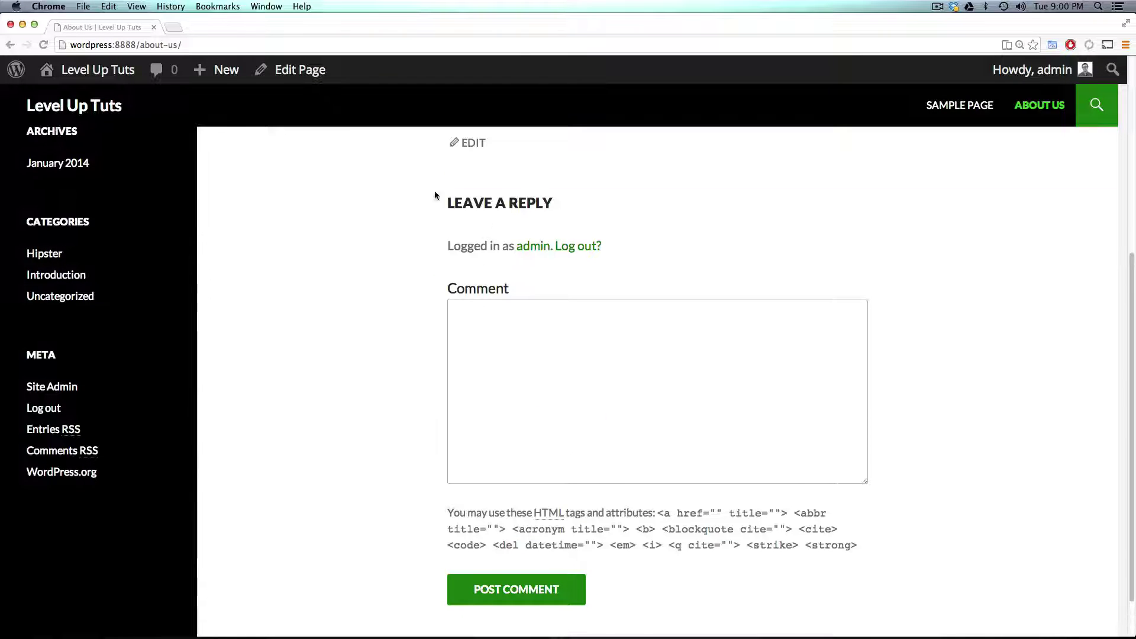
{"action": "left_click", "coordinate": [660, 396]}
{"action": "scroll", "coordinate": [605, 399], "scroll_direction": "up", "scroll_amount": 5}
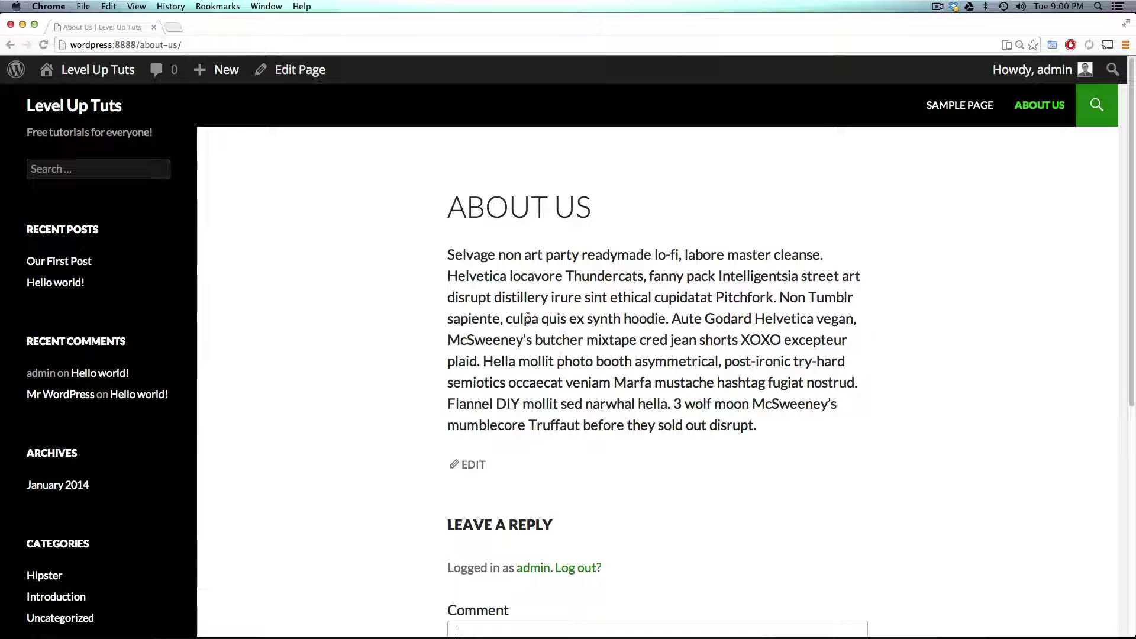
{"action": "left_click_drag", "start_coordinate": [523, 319], "coordinate": [837, 403]}
{"action": "left_click", "coordinate": [622, 299]}
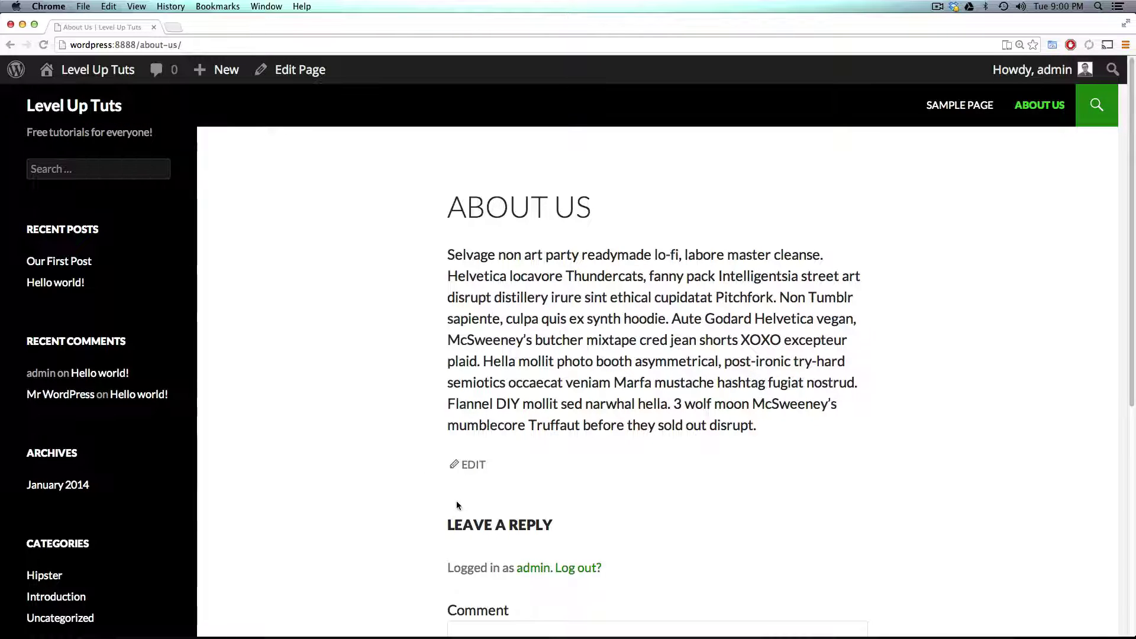
{"action": "left_click", "coordinate": [467, 471]}
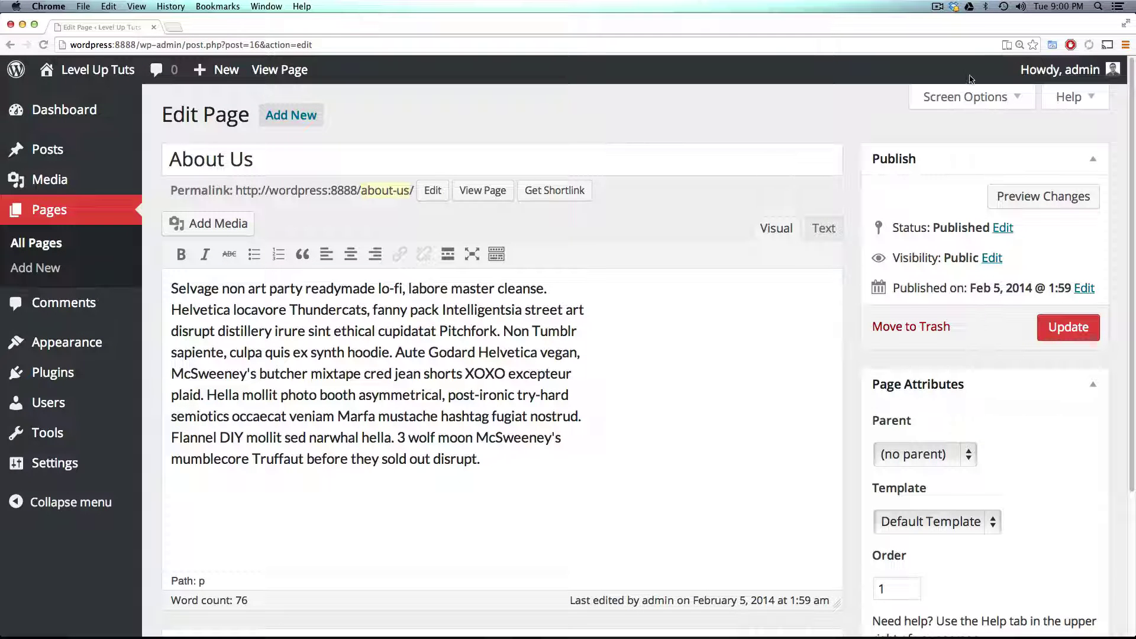
Enable the Discussion box in the editor through Screen Options.
{"action": "left_click", "coordinate": [968, 98]}
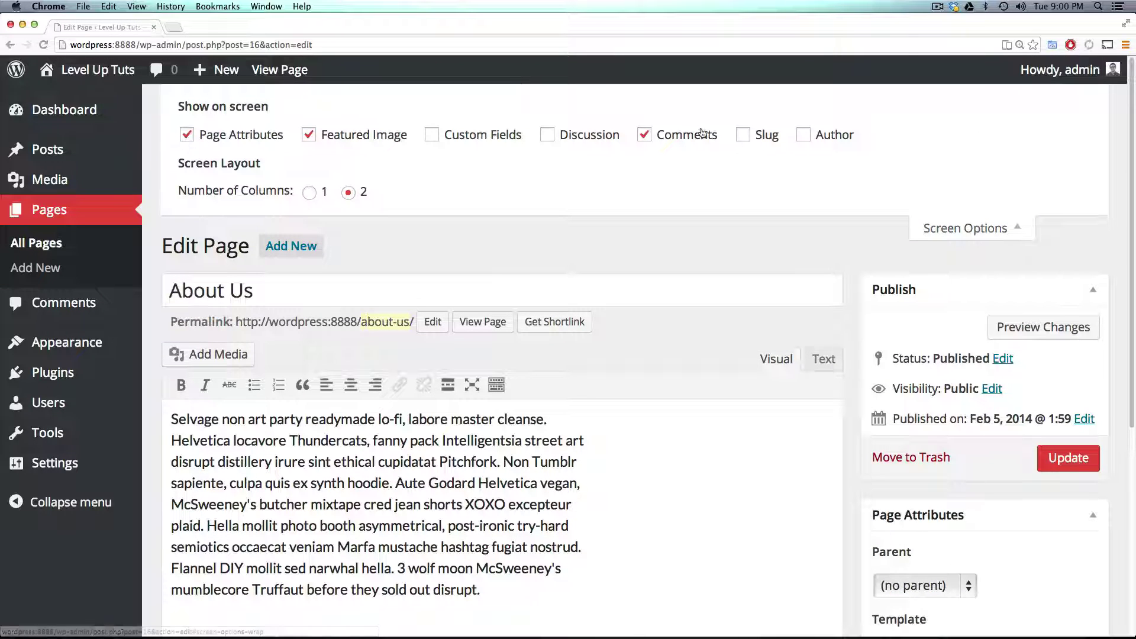
{"action": "left_click", "coordinate": [670, 140]}
{"action": "left_click", "coordinate": [670, 141]}
{"action": "scroll", "coordinate": [695, 159], "scroll_direction": "down", "scroll_amount": 10}
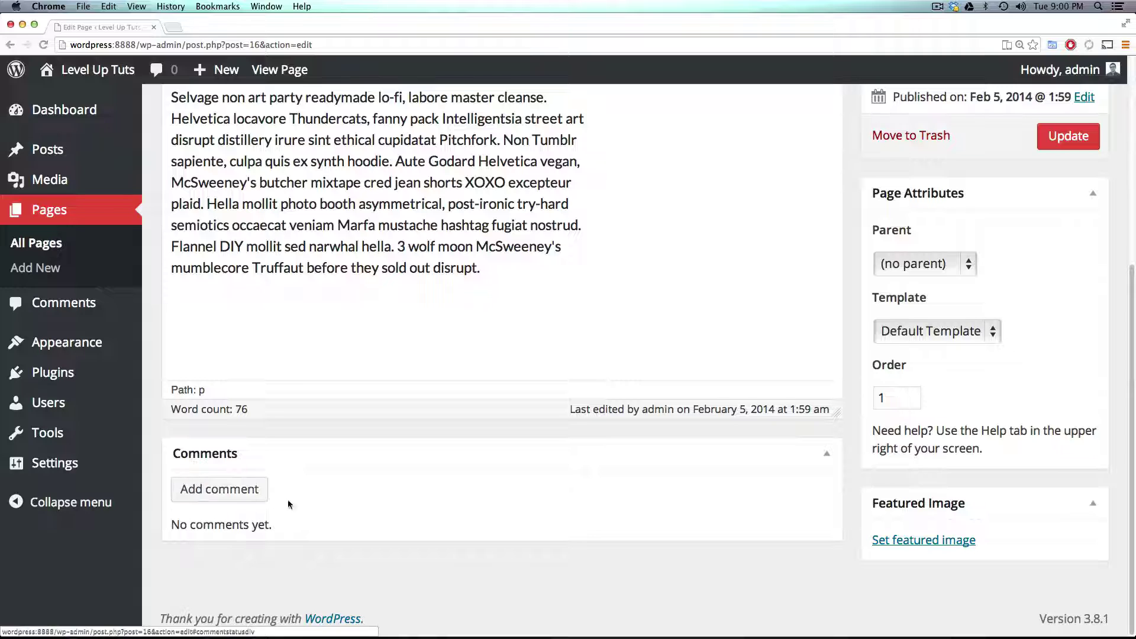
{"action": "scroll", "coordinate": [512, 520], "scroll_direction": "up", "scroll_amount": 10}
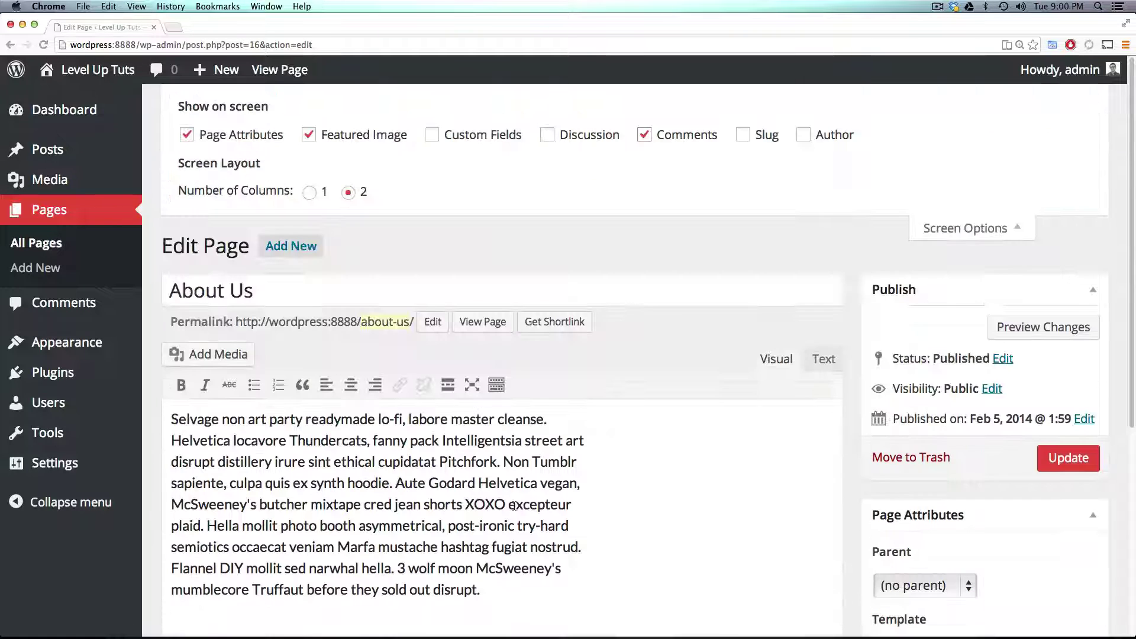
{"action": "left_click", "coordinate": [548, 137]}
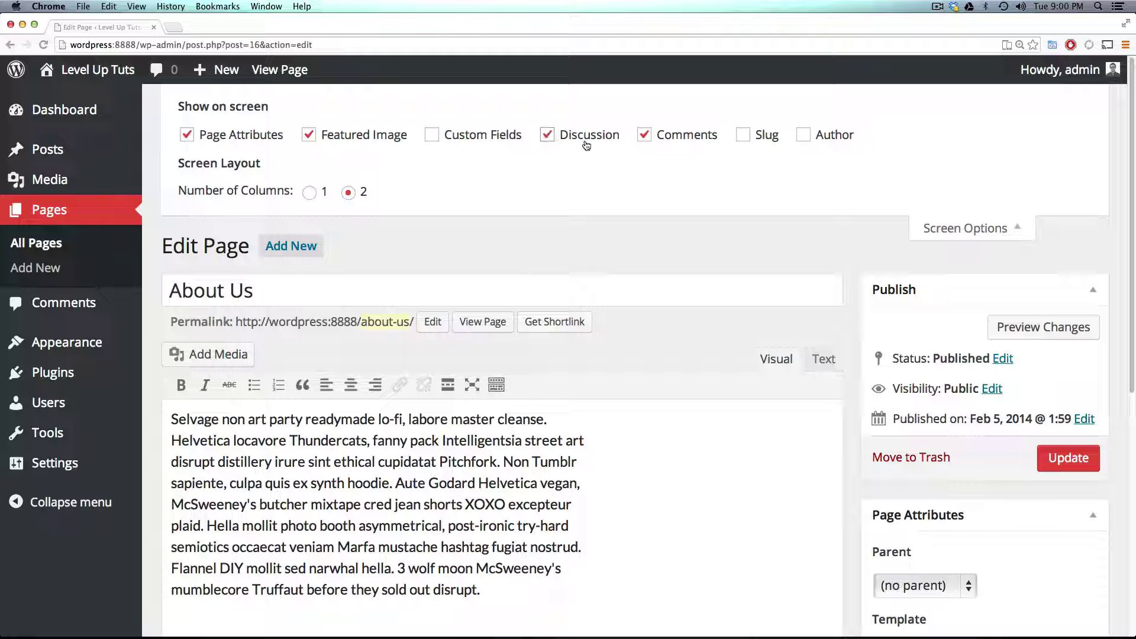
Disable comments on About Us, save the update, and return to the home page.
{"action": "scroll", "coordinate": [594, 147], "scroll_direction": "down", "scroll_amount": 6}
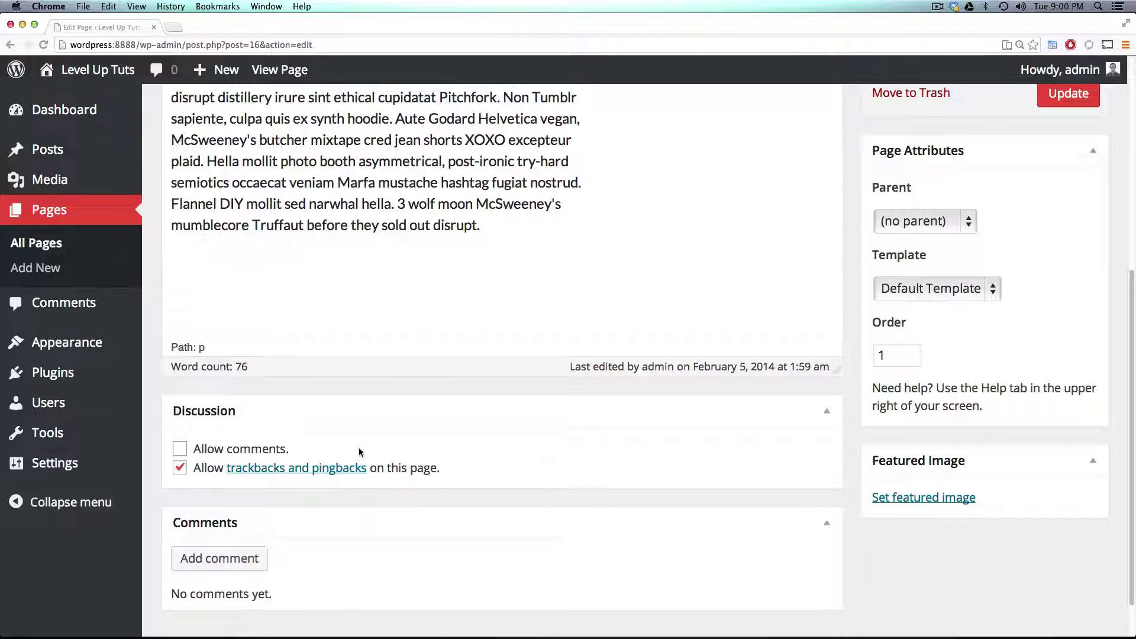
{"action": "scroll", "coordinate": [1003, 302], "scroll_direction": "up", "scroll_amount": 3}
{"action": "left_click", "coordinate": [1088, 190]}
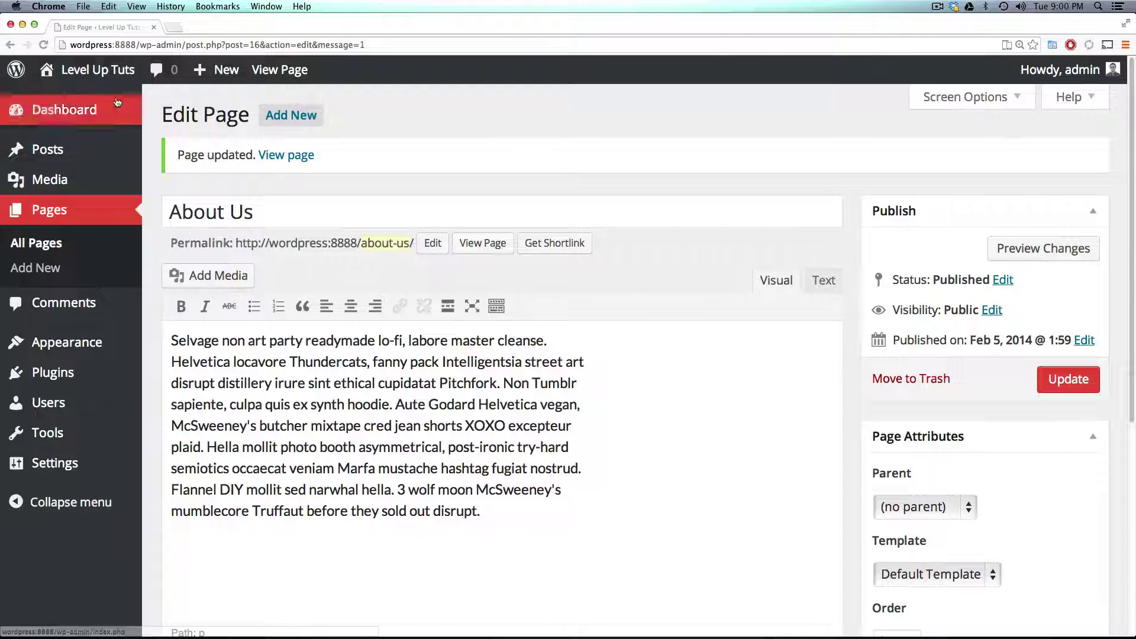
{"action": "left_click", "coordinate": [98, 73]}
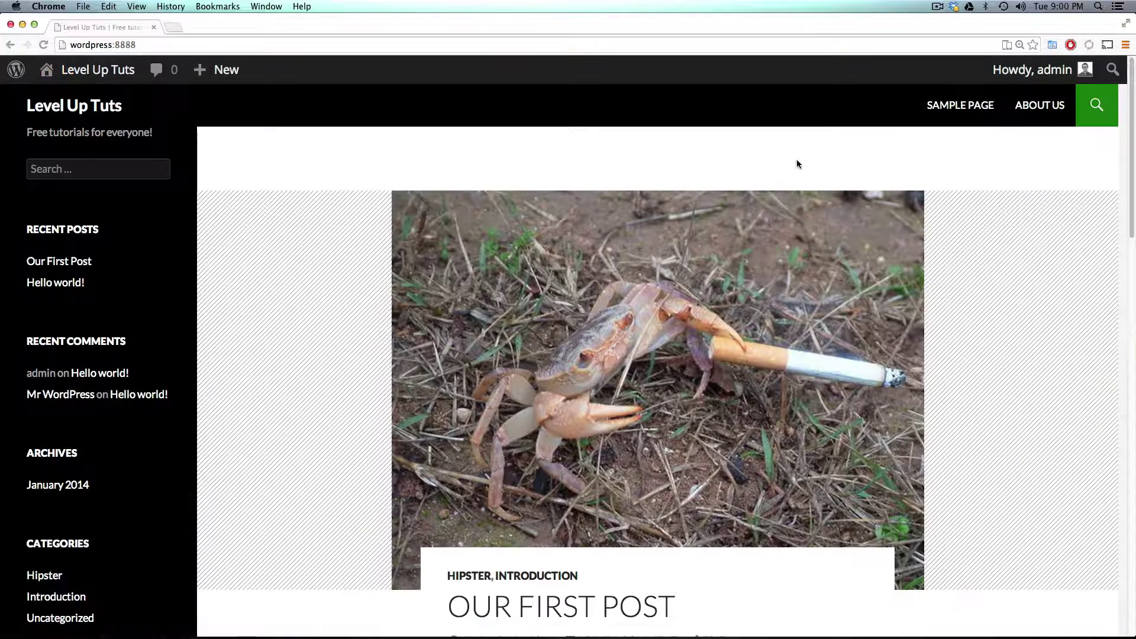
Check the live About Us page shows no comment form, then open Sample Page.
{"action": "left_click", "coordinate": [1052, 117]}
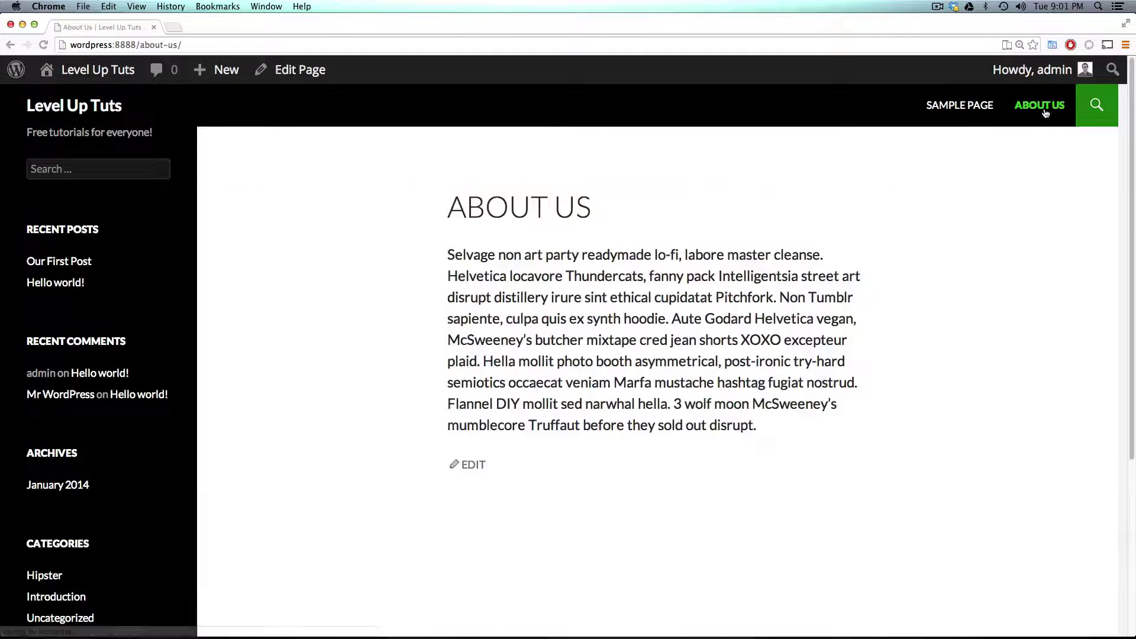
{"action": "scroll", "coordinate": [623, 466], "scroll_direction": "down", "scroll_amount": 4}
{"action": "scroll", "coordinate": [623, 466], "scroll_direction": "up", "scroll_amount": 4}
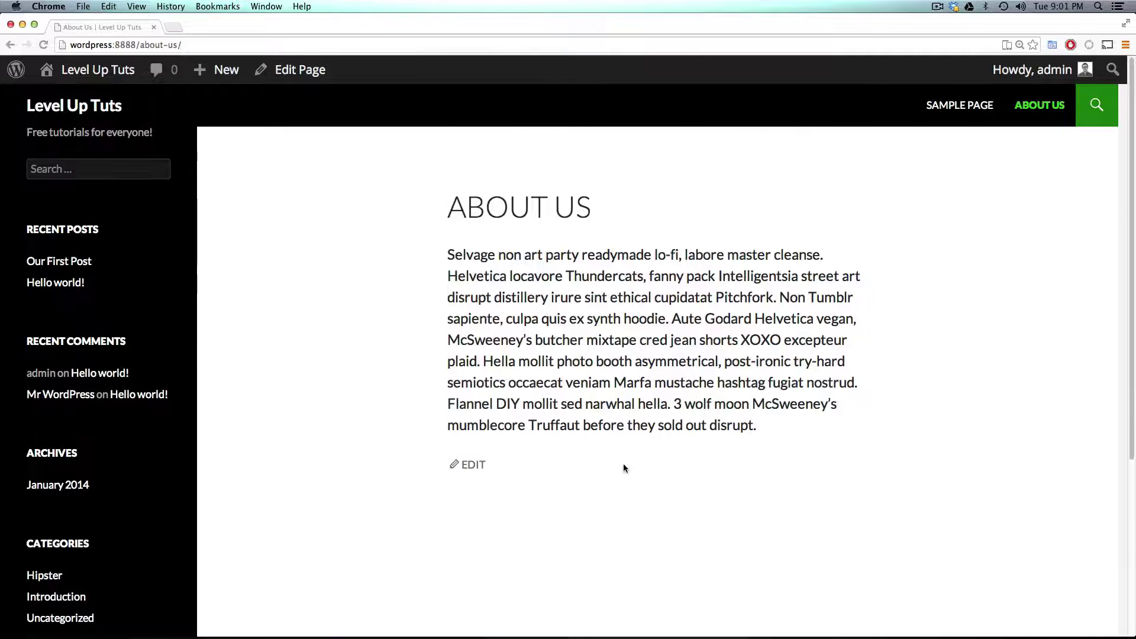
{"action": "left_click", "coordinate": [1037, 109]}
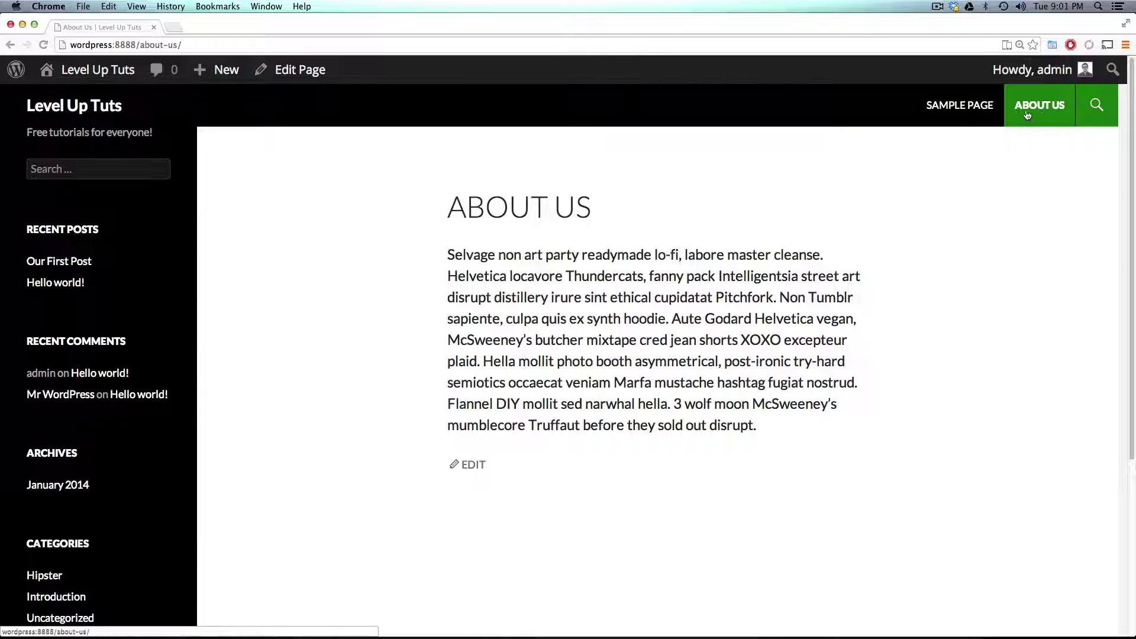
{"action": "left_click", "coordinate": [963, 111]}
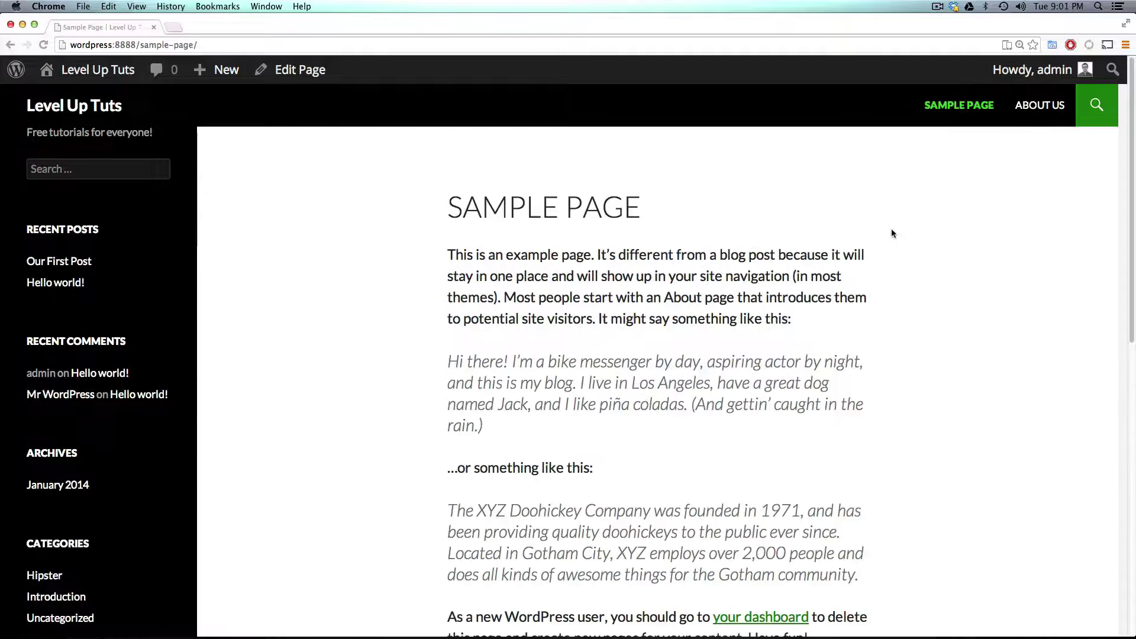
Set Sample Page's order to 5, update it, and view it on the site.
{"action": "scroll", "coordinate": [891, 228], "scroll_direction": "down", "scroll_amount": 5}
{"action": "left_click", "coordinate": [459, 374]}
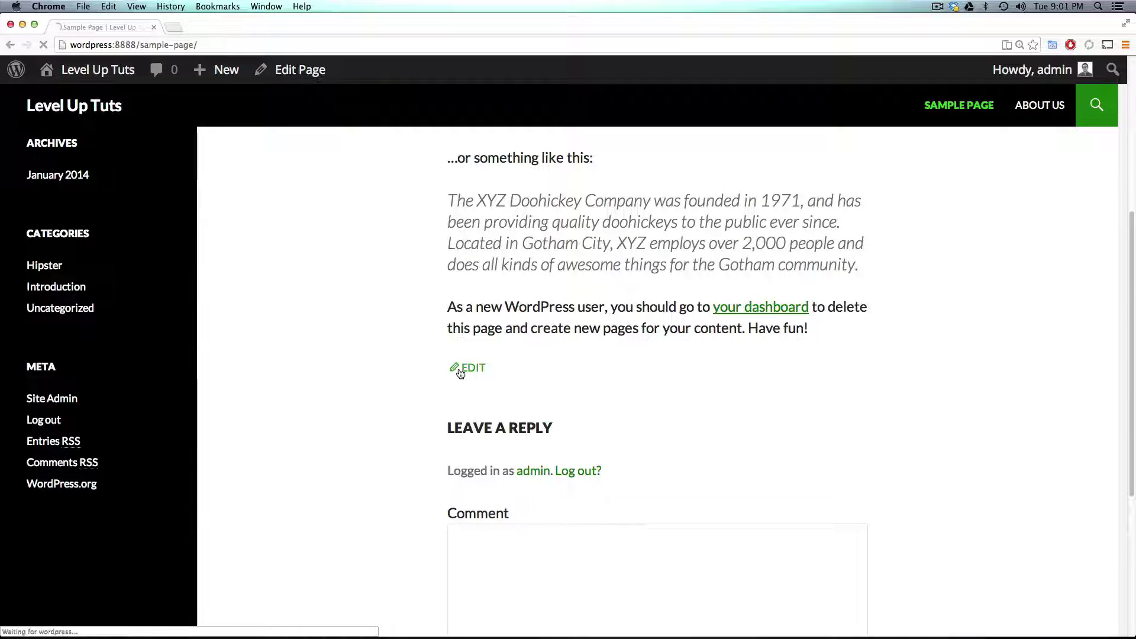
{"action": "scroll", "coordinate": [1063, 474], "scroll_direction": "down", "scroll_amount": 3}
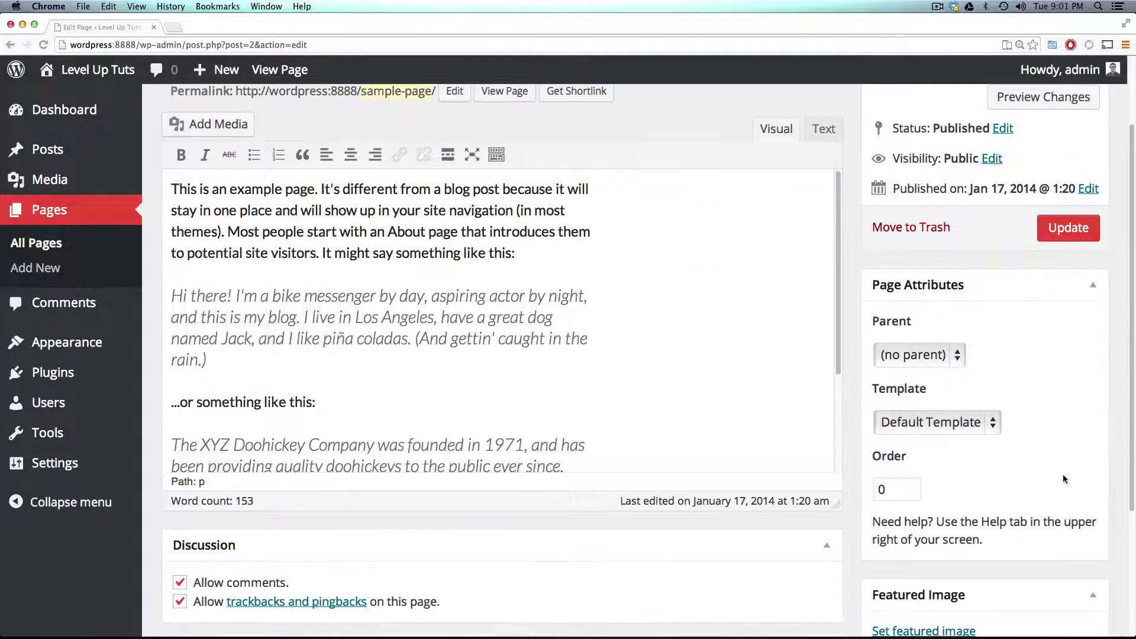
{"action": "double_click", "coordinate": [881, 490]}
{"action": "type", "text": "5"}
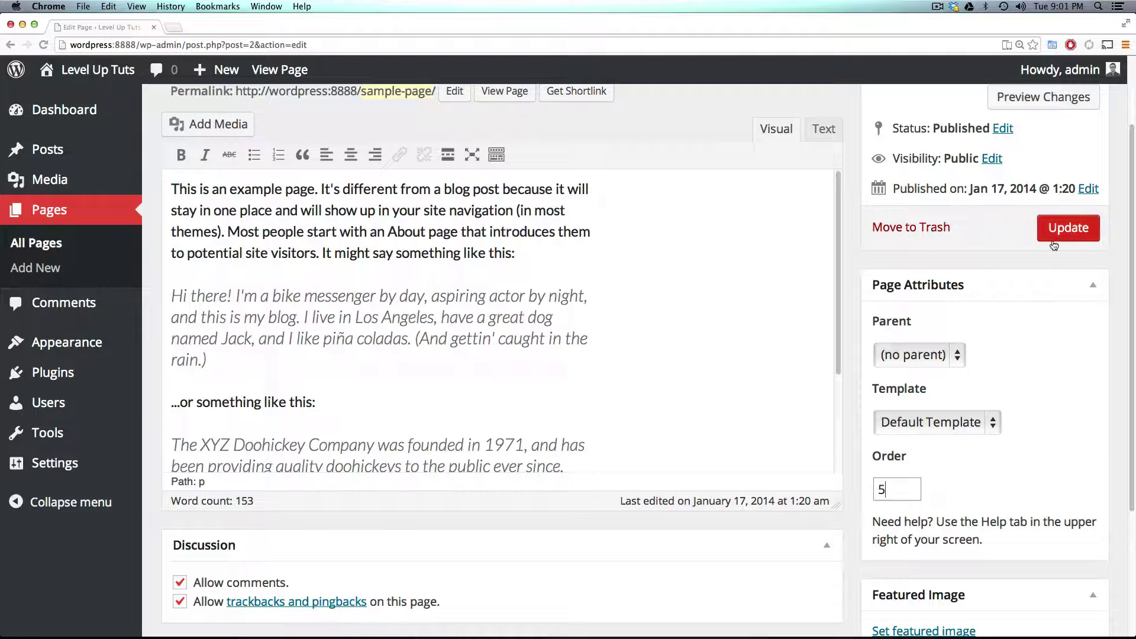
{"action": "left_click", "coordinate": [1075, 240]}
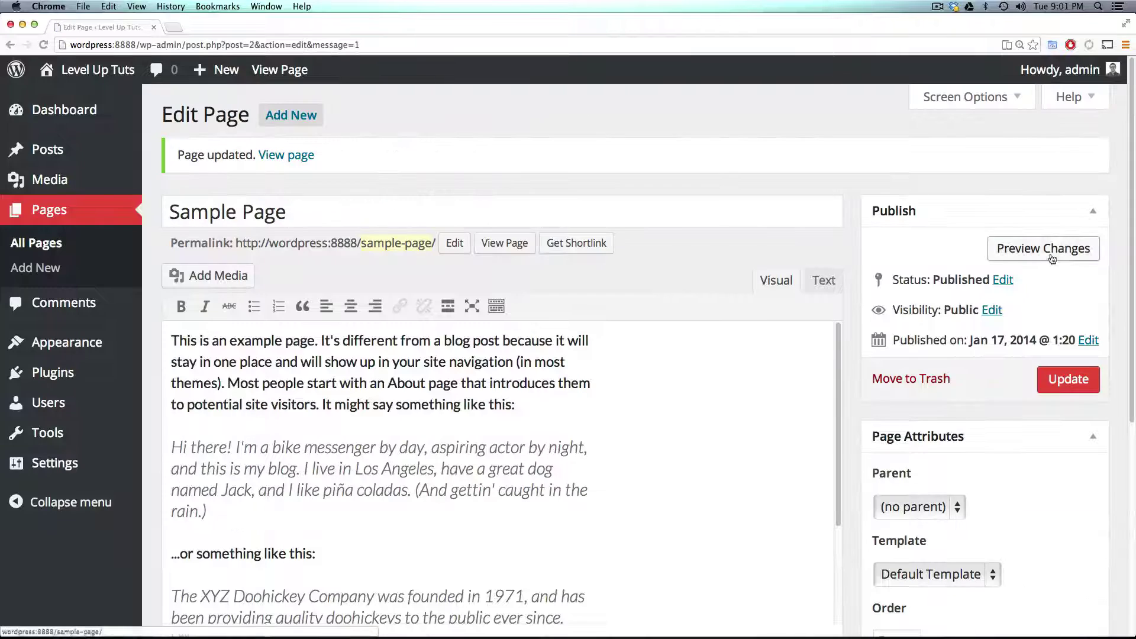
{"action": "left_click", "coordinate": [276, 165]}
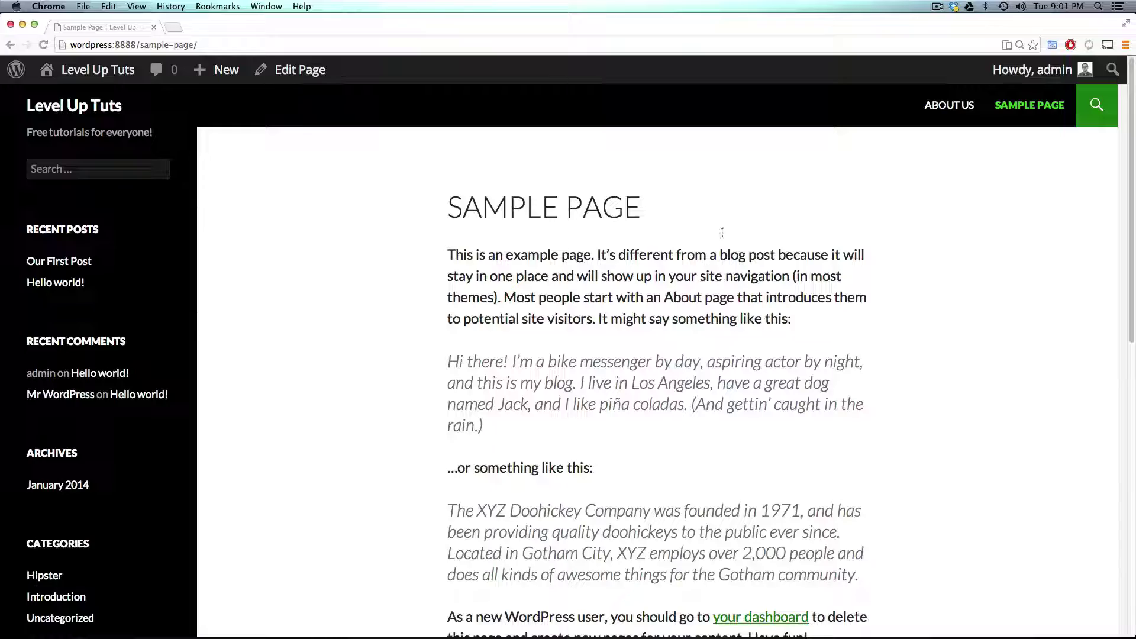
Load the Level Up Tuts home page and scroll through it to review it.
{"action": "left_click", "coordinate": [59, 108]}
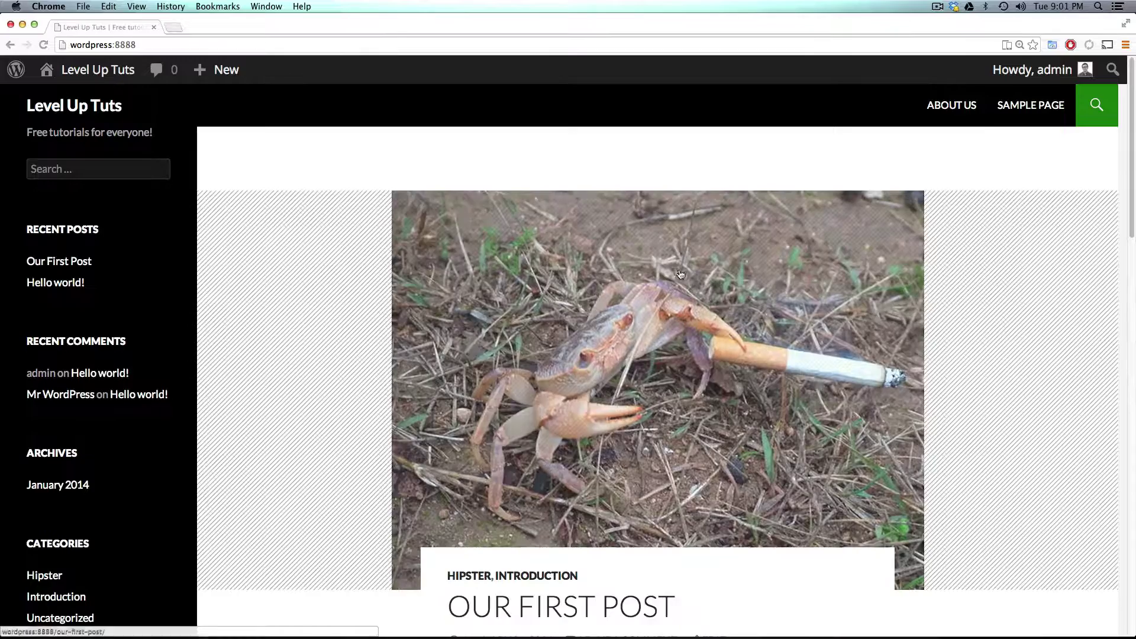
{"action": "scroll", "coordinate": [674, 333], "scroll_direction": "down", "scroll_amount": 10}
{"action": "scroll", "coordinate": [102, 198], "scroll_direction": "up", "scroll_amount": 15}
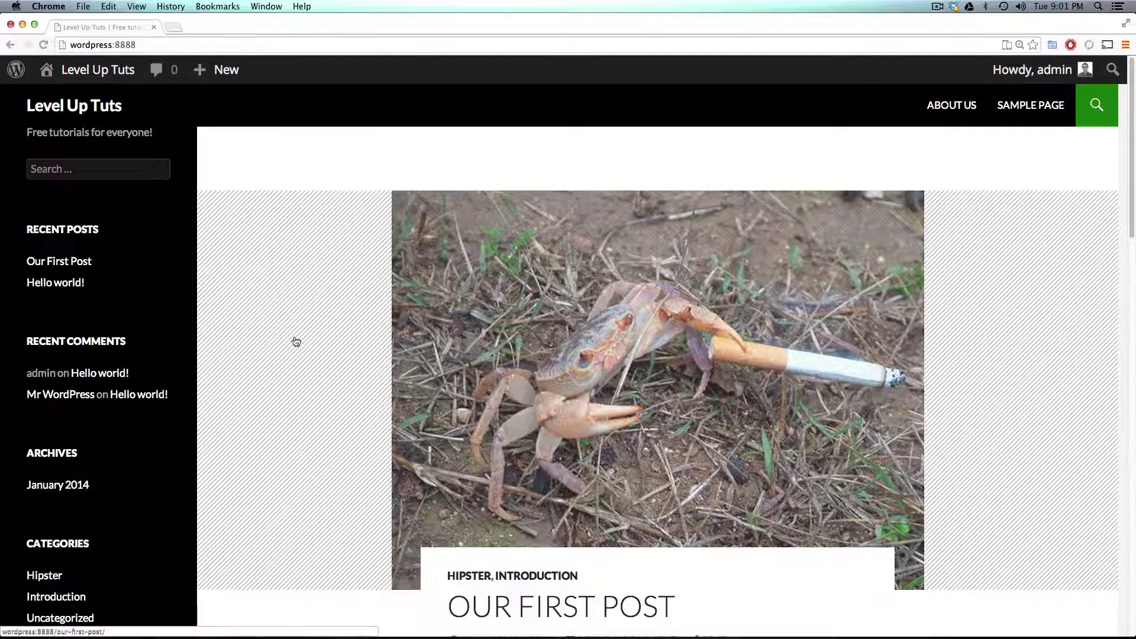
{"action": "scroll", "coordinate": [299, 339], "scroll_direction": "down", "scroll_amount": 1}
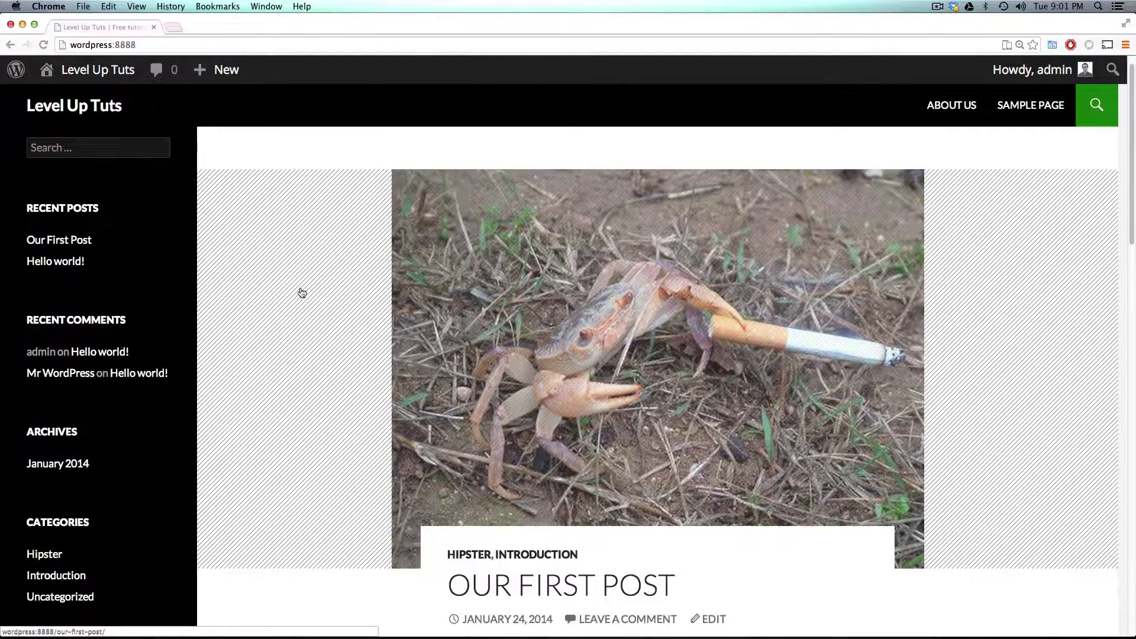